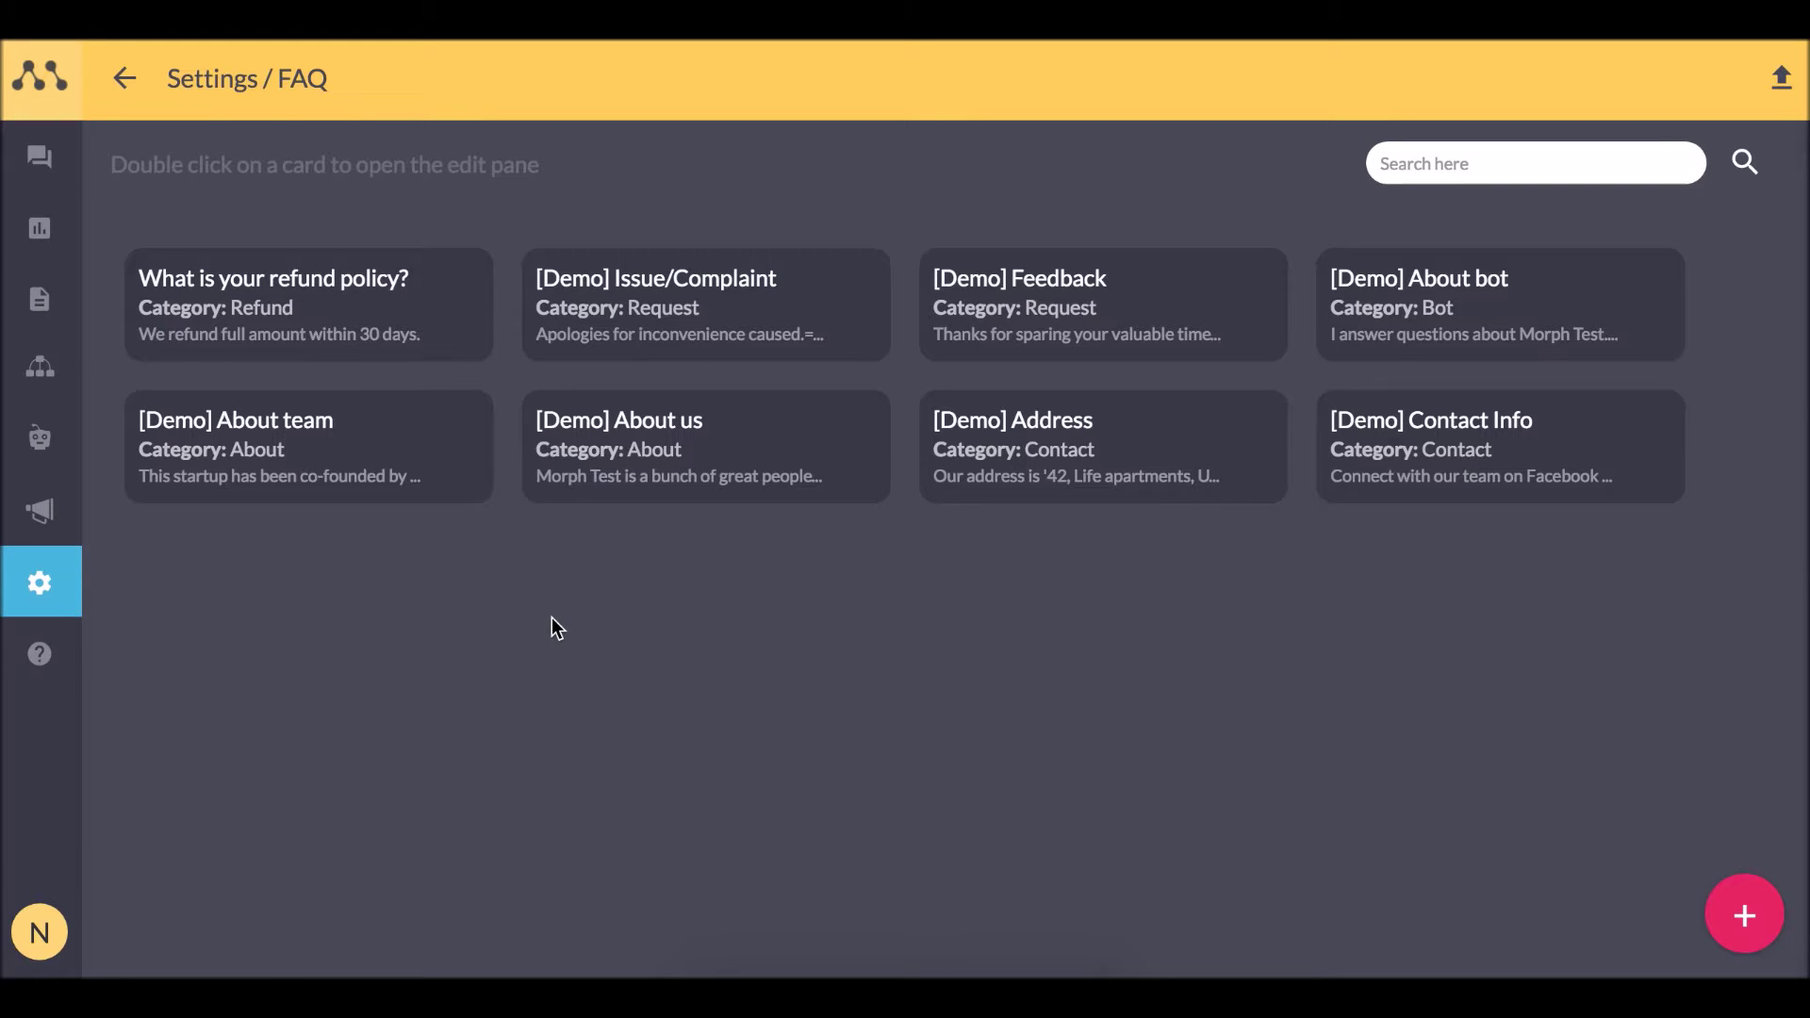
Start a Messenger bot and fill in the saved Facebook account login.
mouse_move(57, 514)
left_click(82, 453)
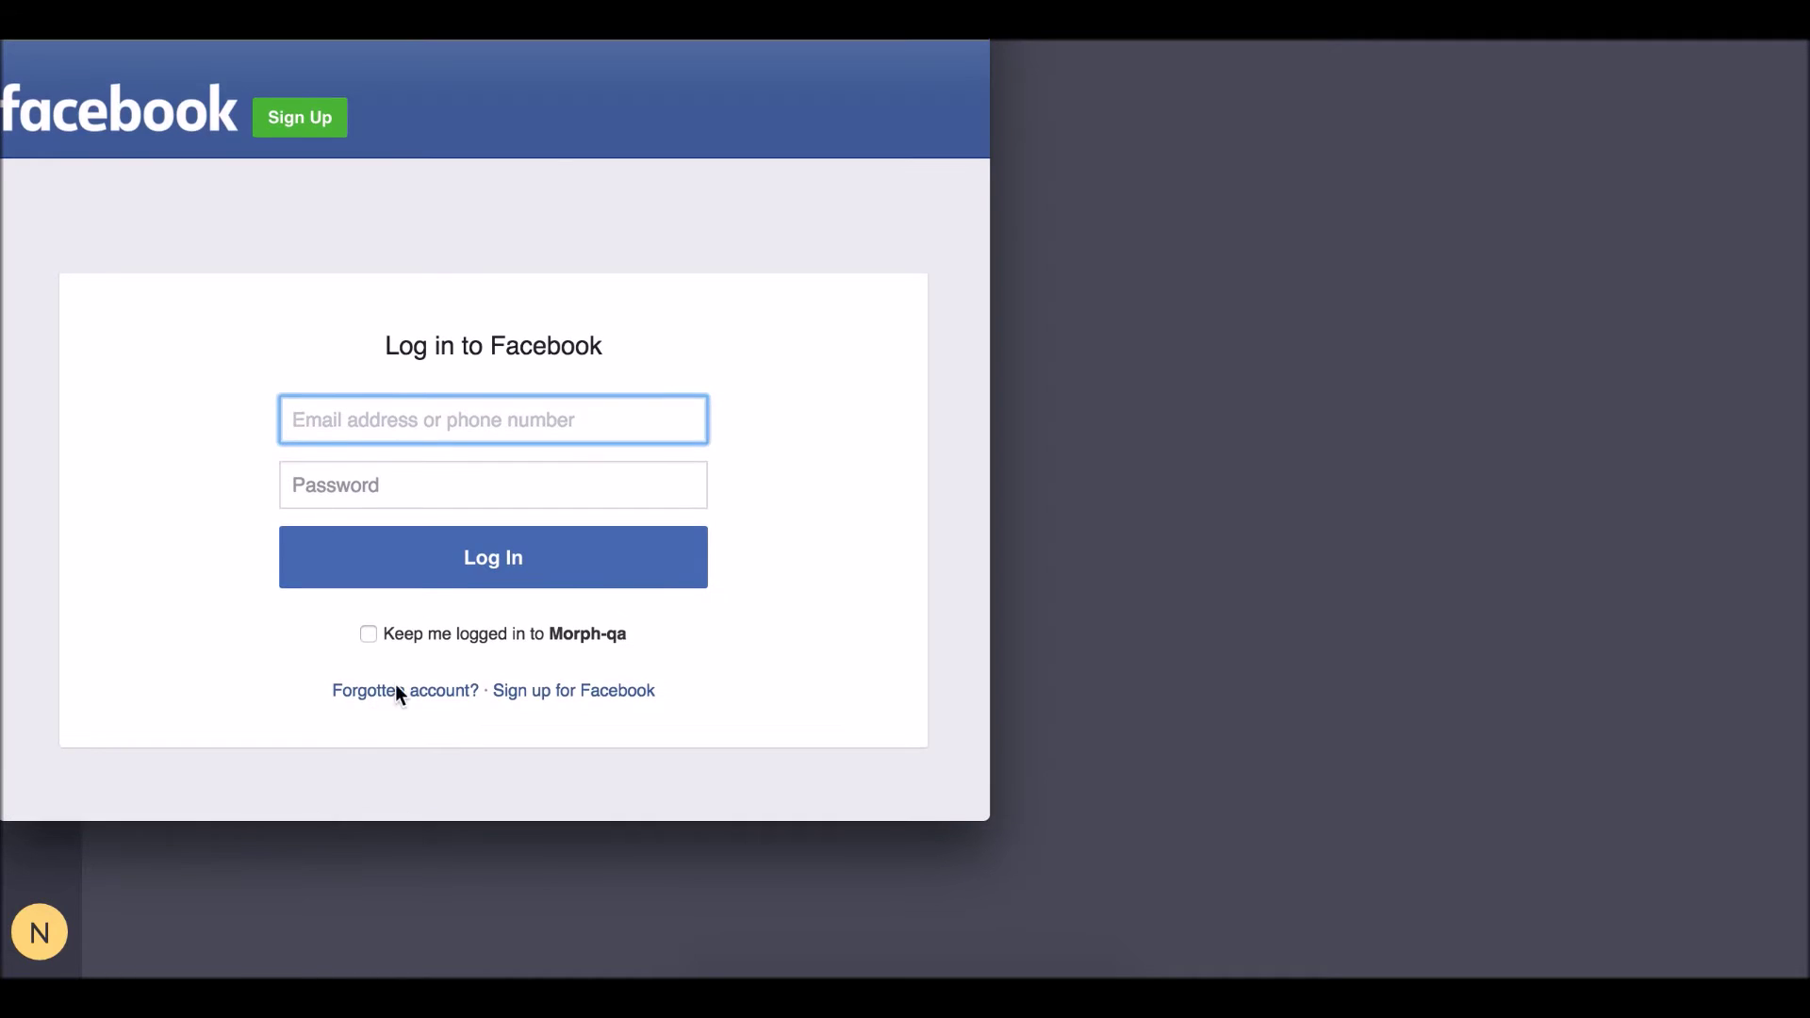
left_click(380, 425)
left_click(443, 461)
Log in to Facebook and add a bot for the Morph Bookstore page.
left_click(474, 546)
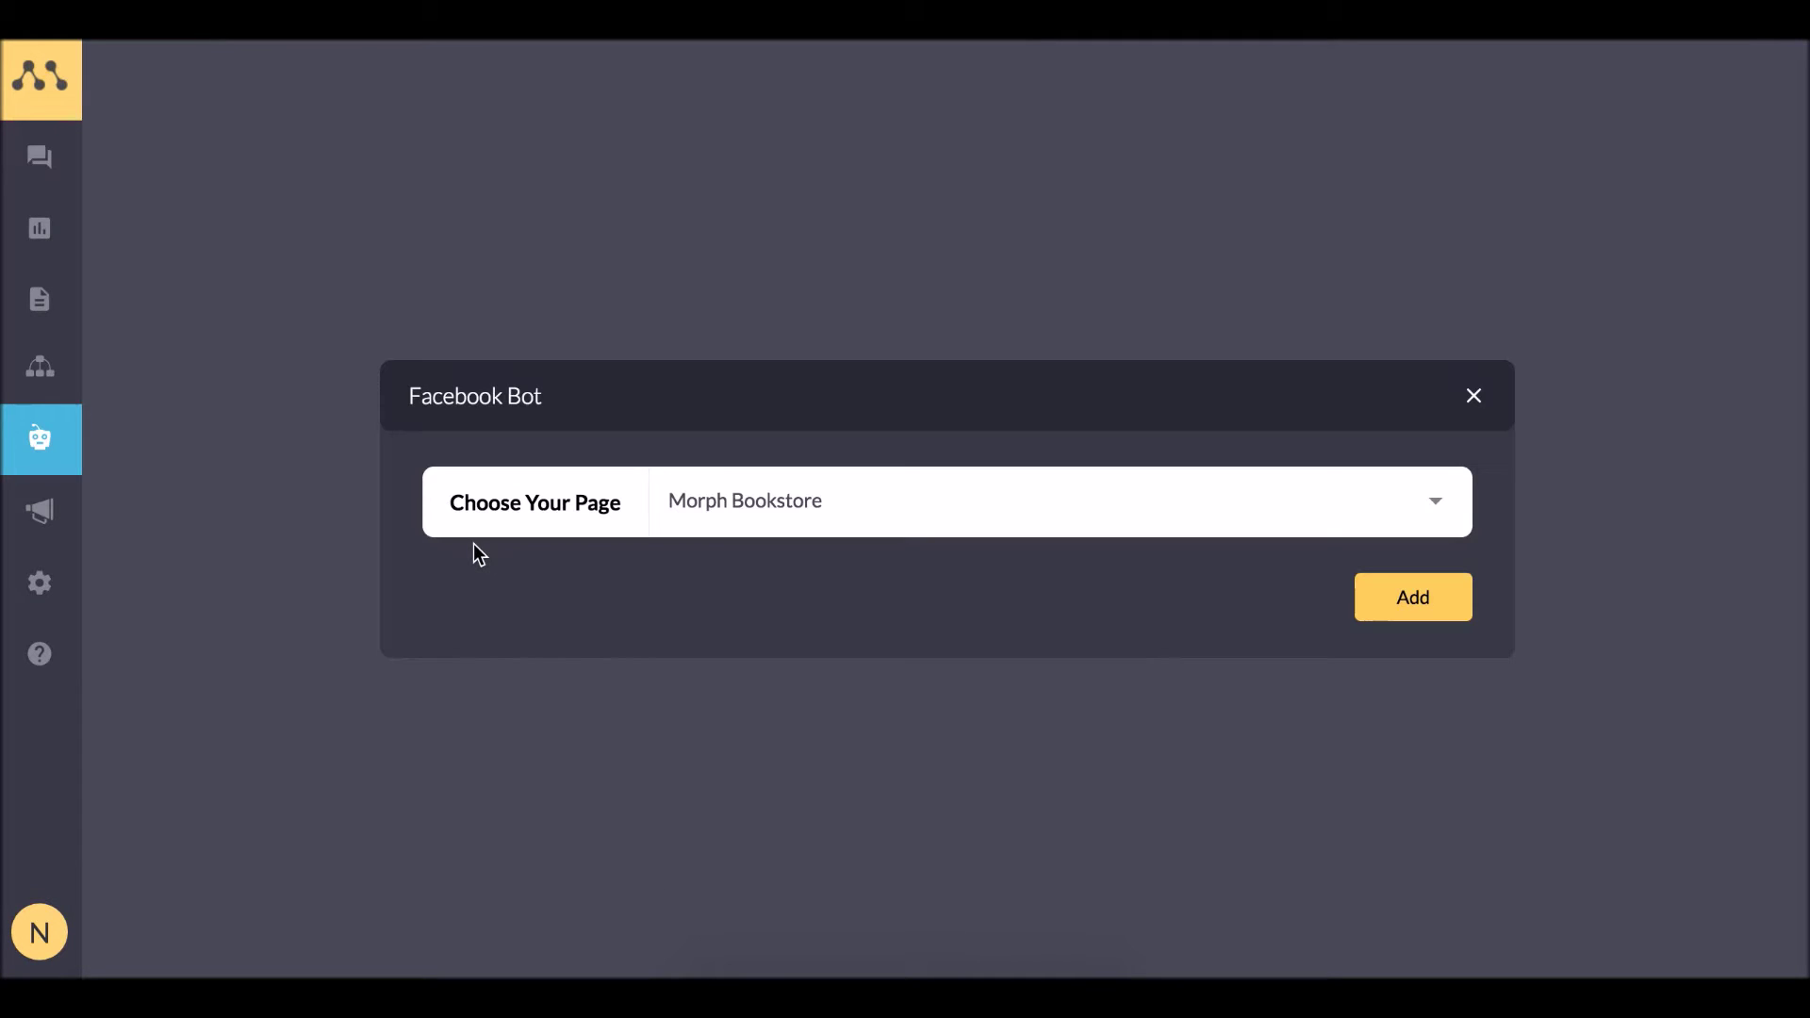
left_click(837, 523)
scroll(806, 632, "down", 5)
scroll(801, 614, "up", 5)
left_click(826, 533)
left_click(1408, 601)
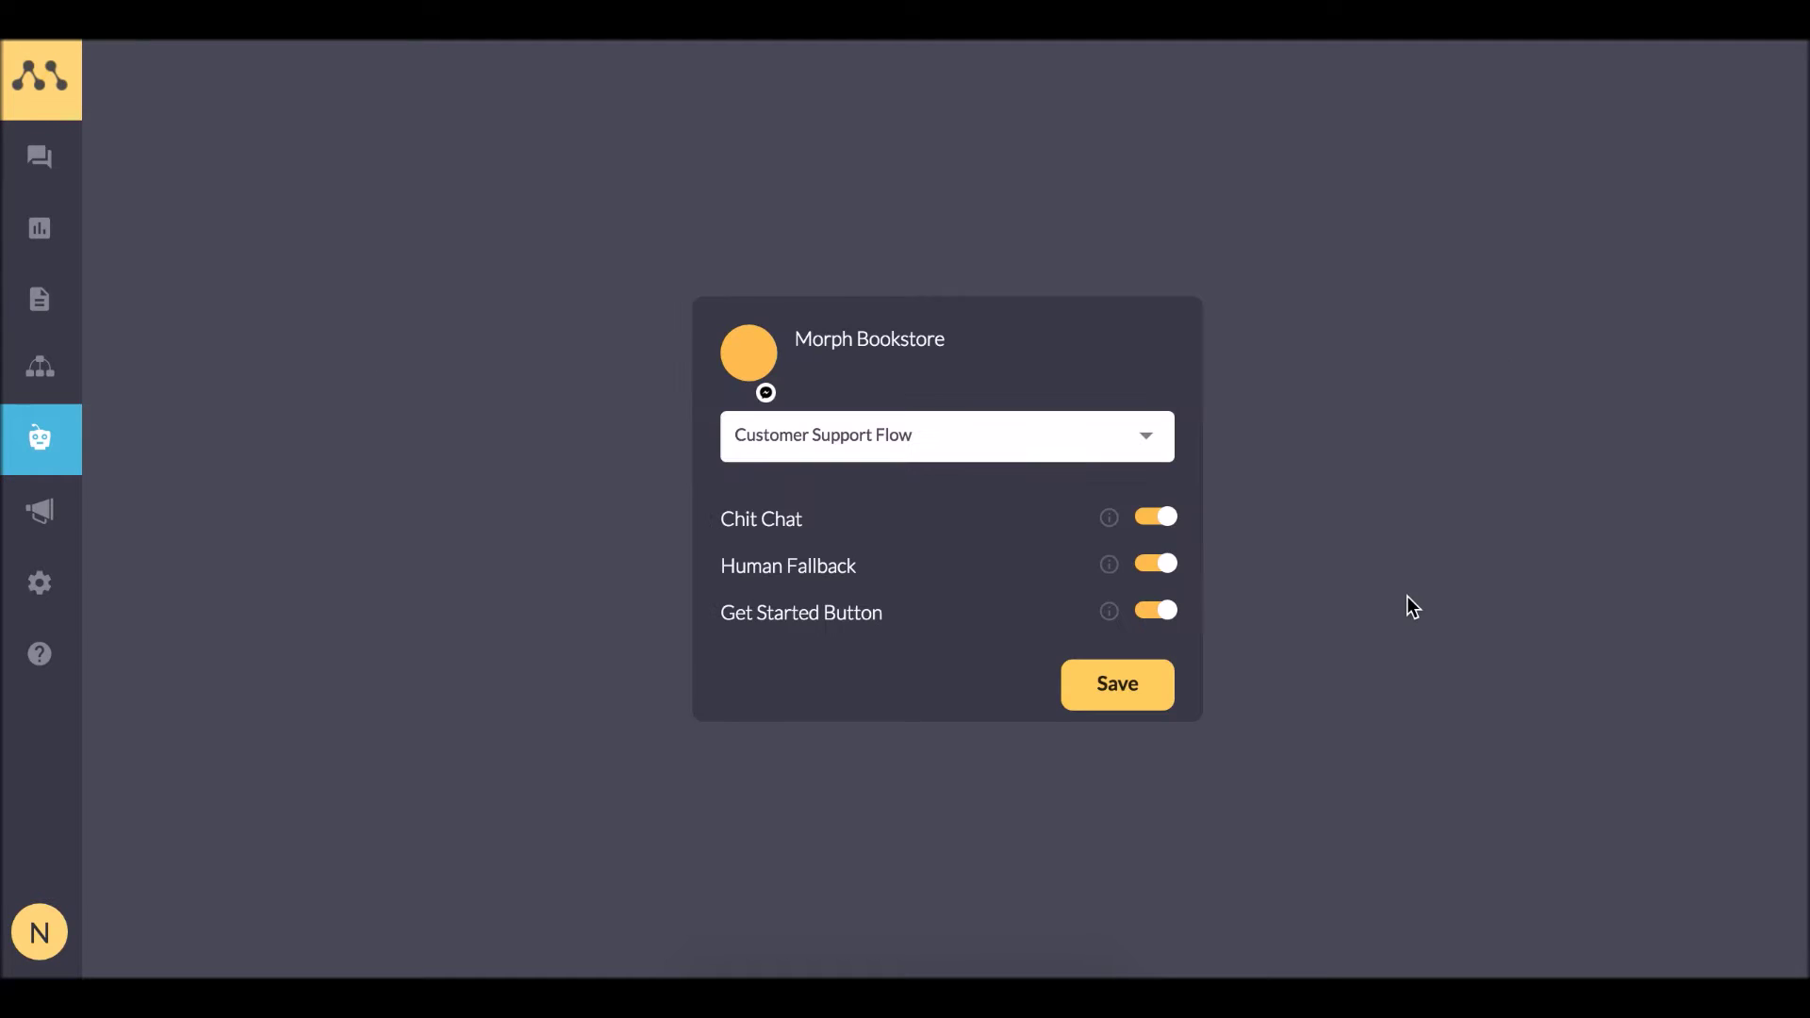
Save and deploy the Morph Bookstore bot, then open a live chat test.
left_click(1097, 698)
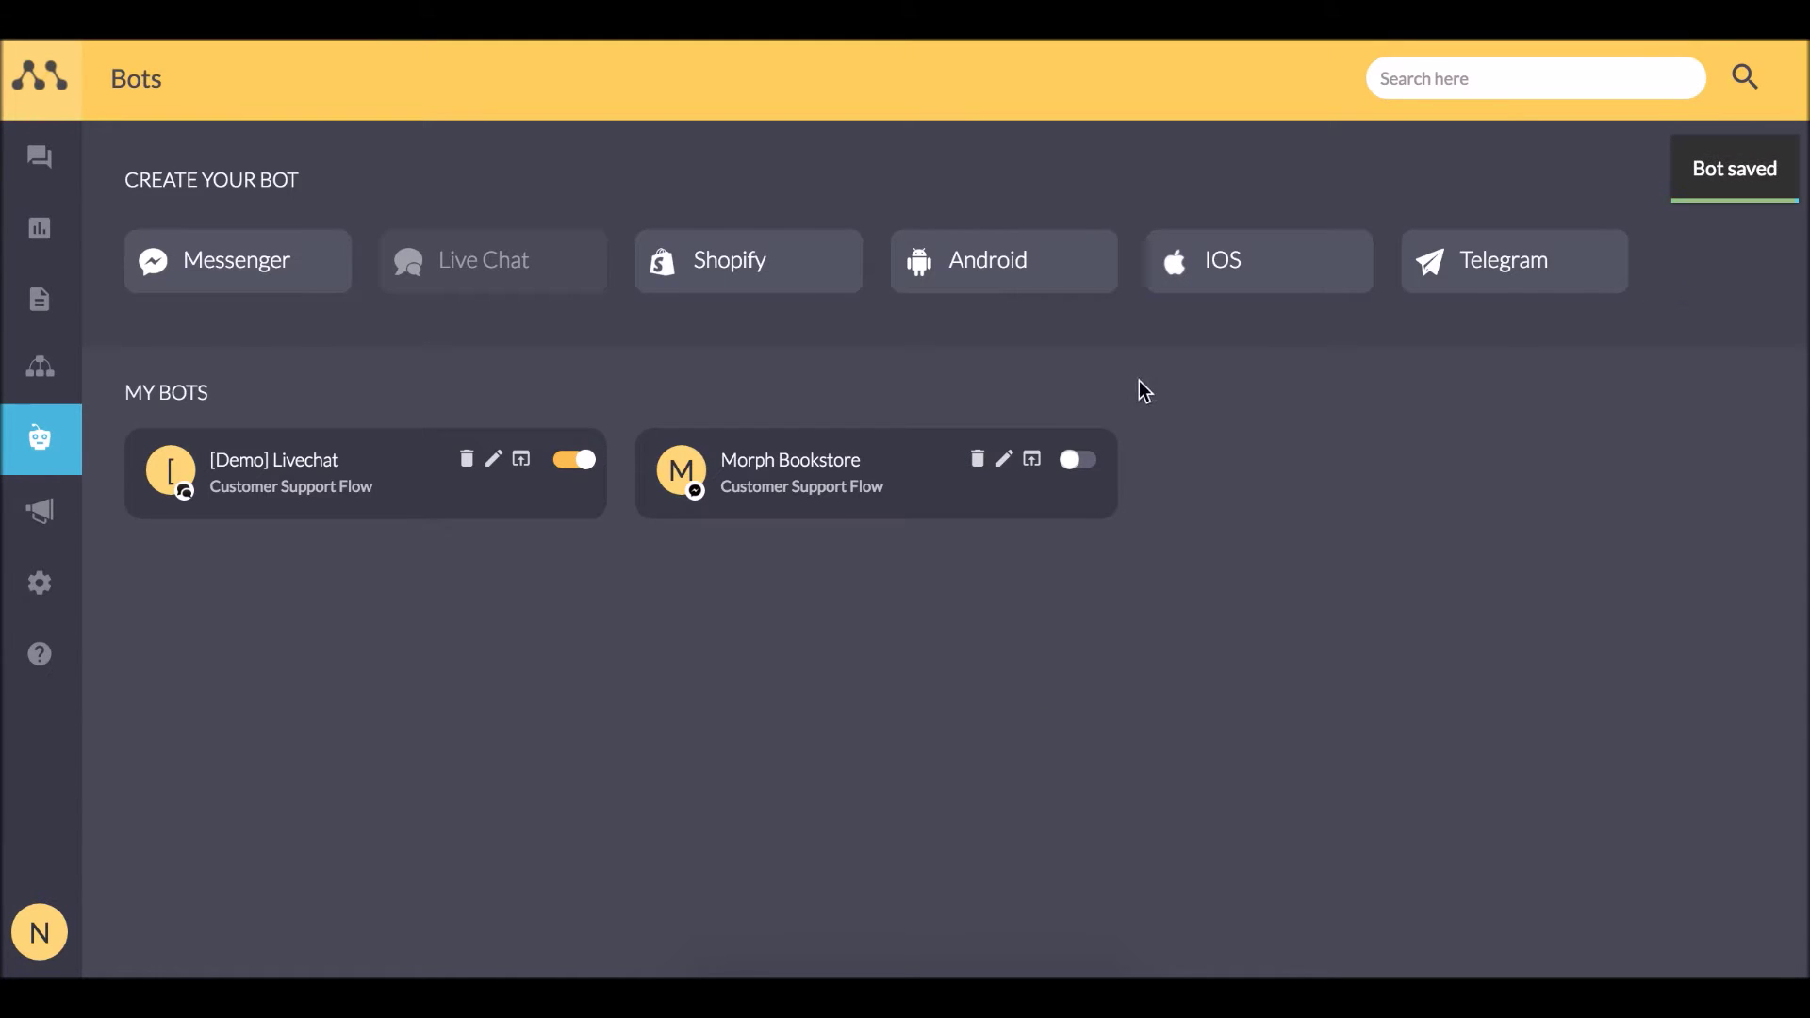
left_click(1071, 458)
left_click(1128, 148)
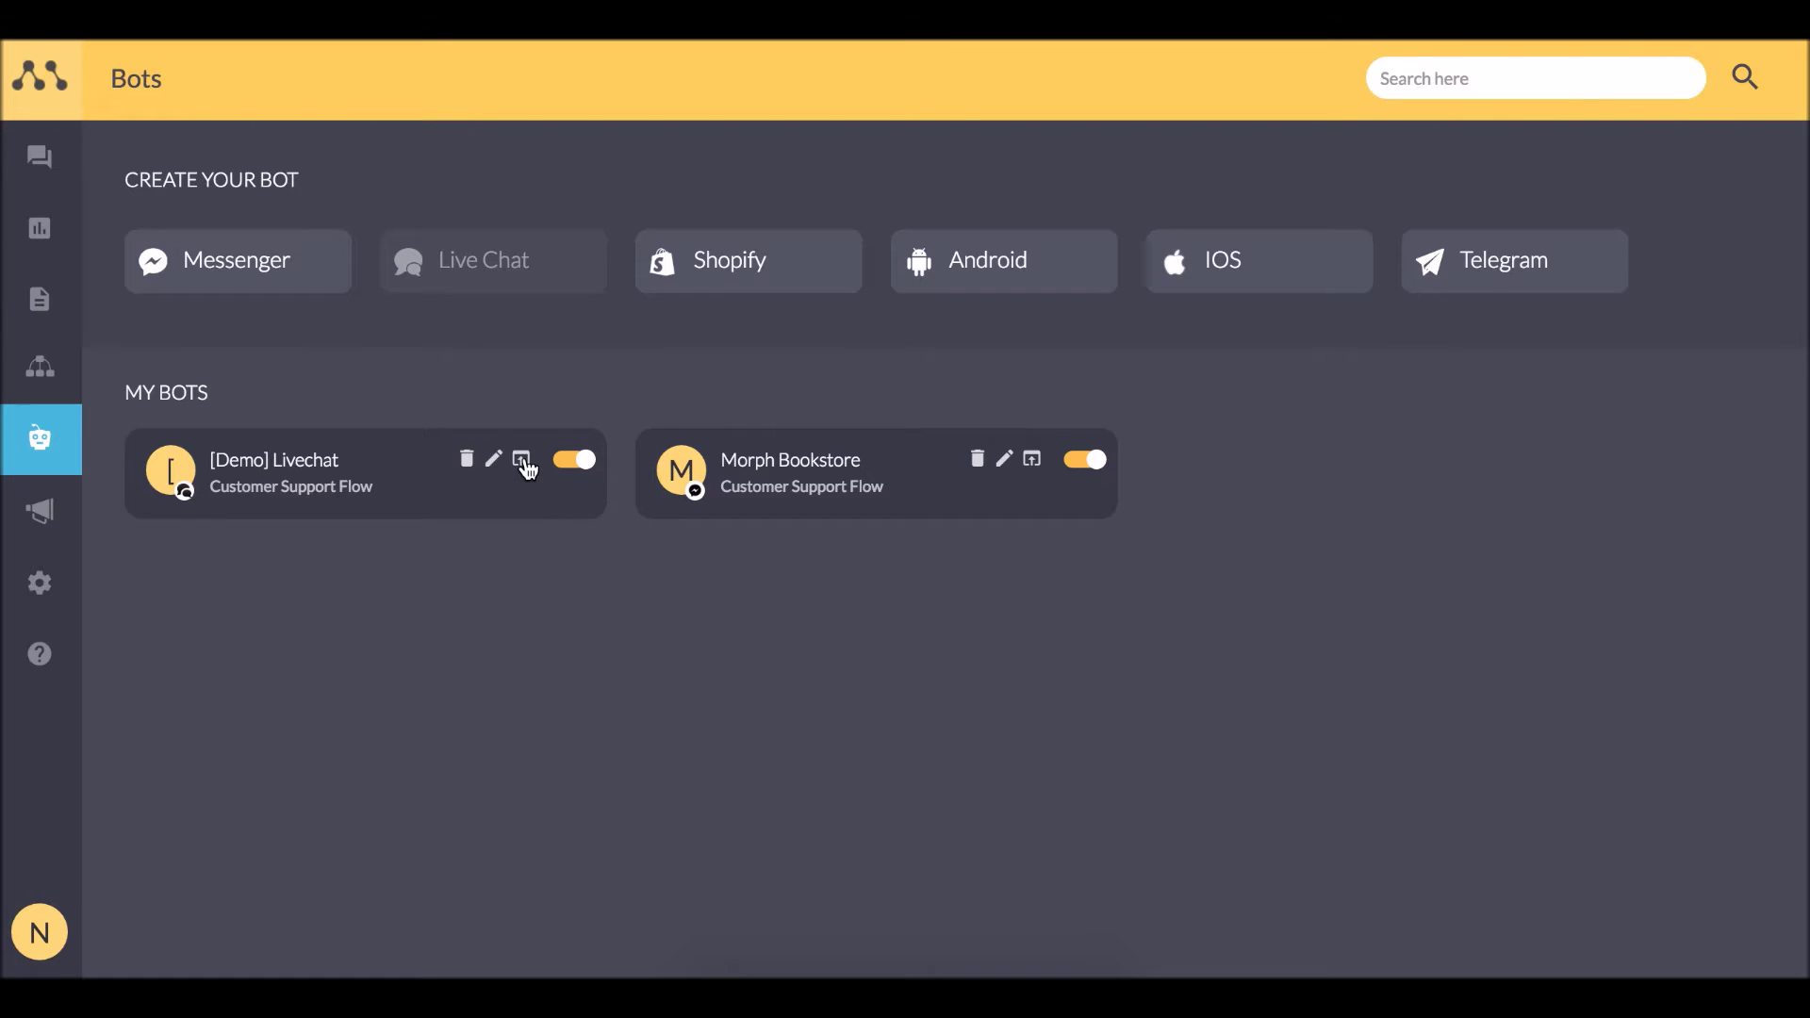
left_click(524, 464)
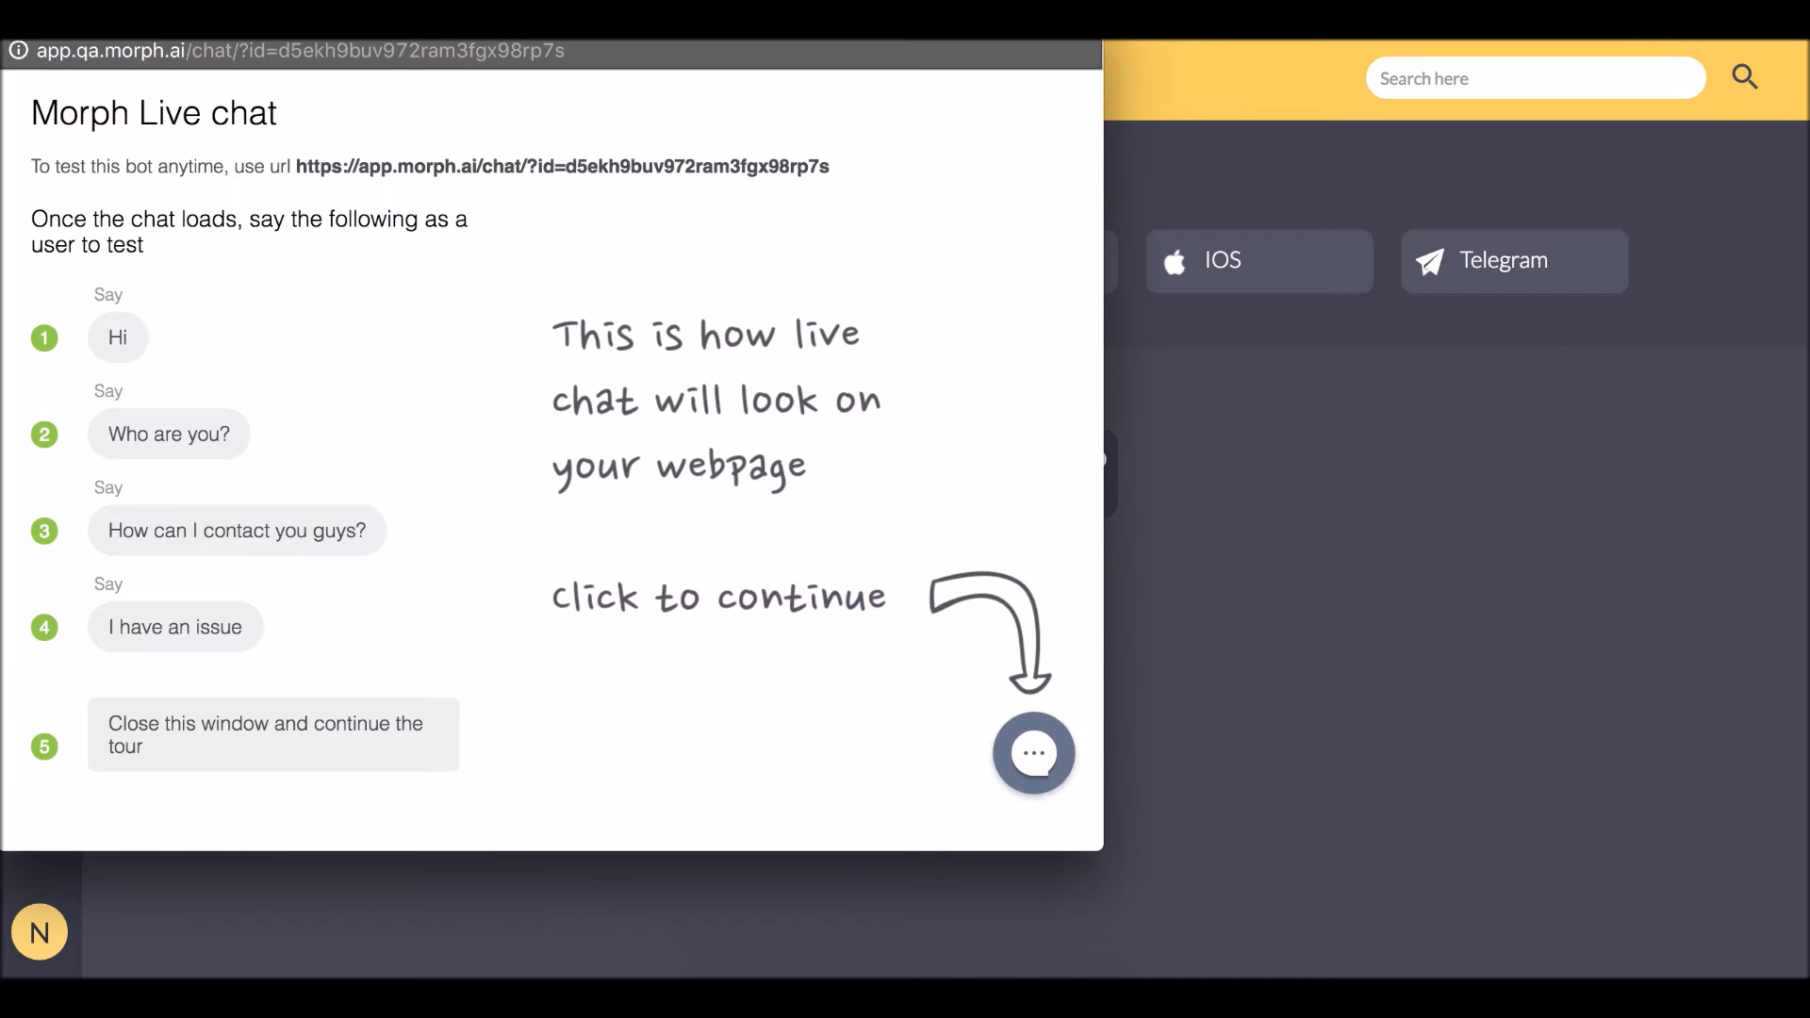
left_click(1043, 764)
type("Hi")
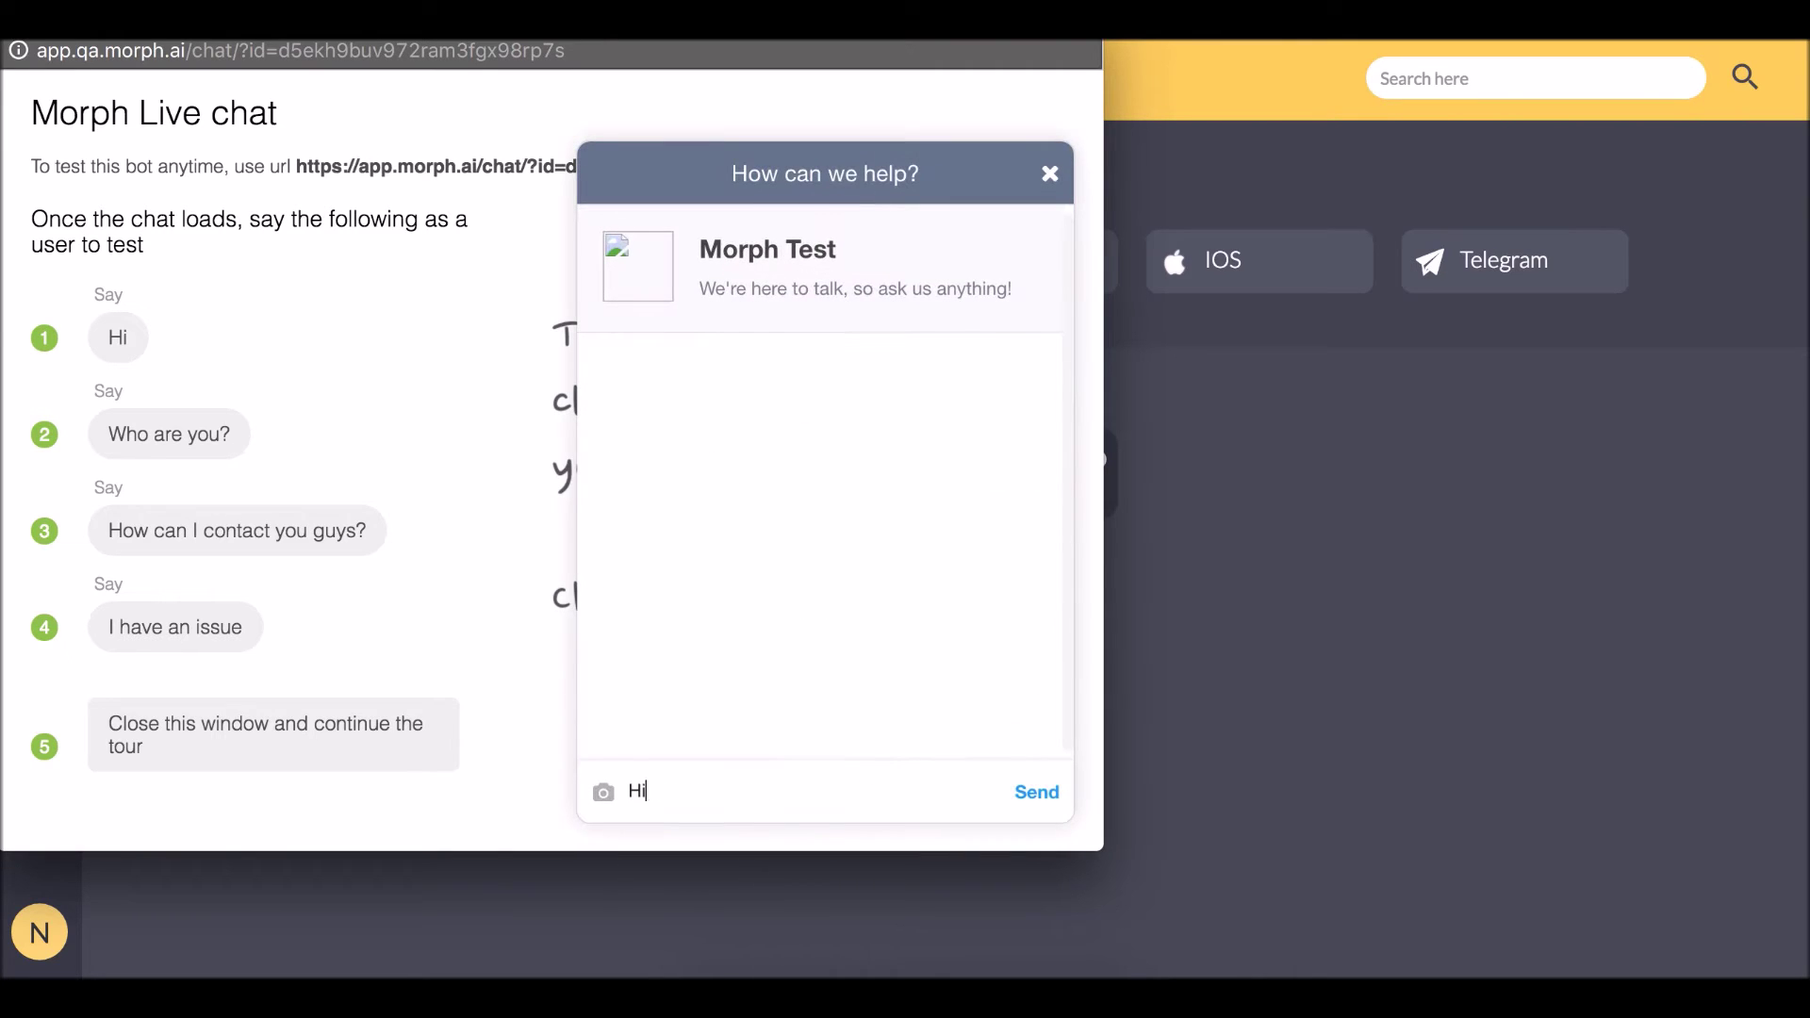
key("Return")
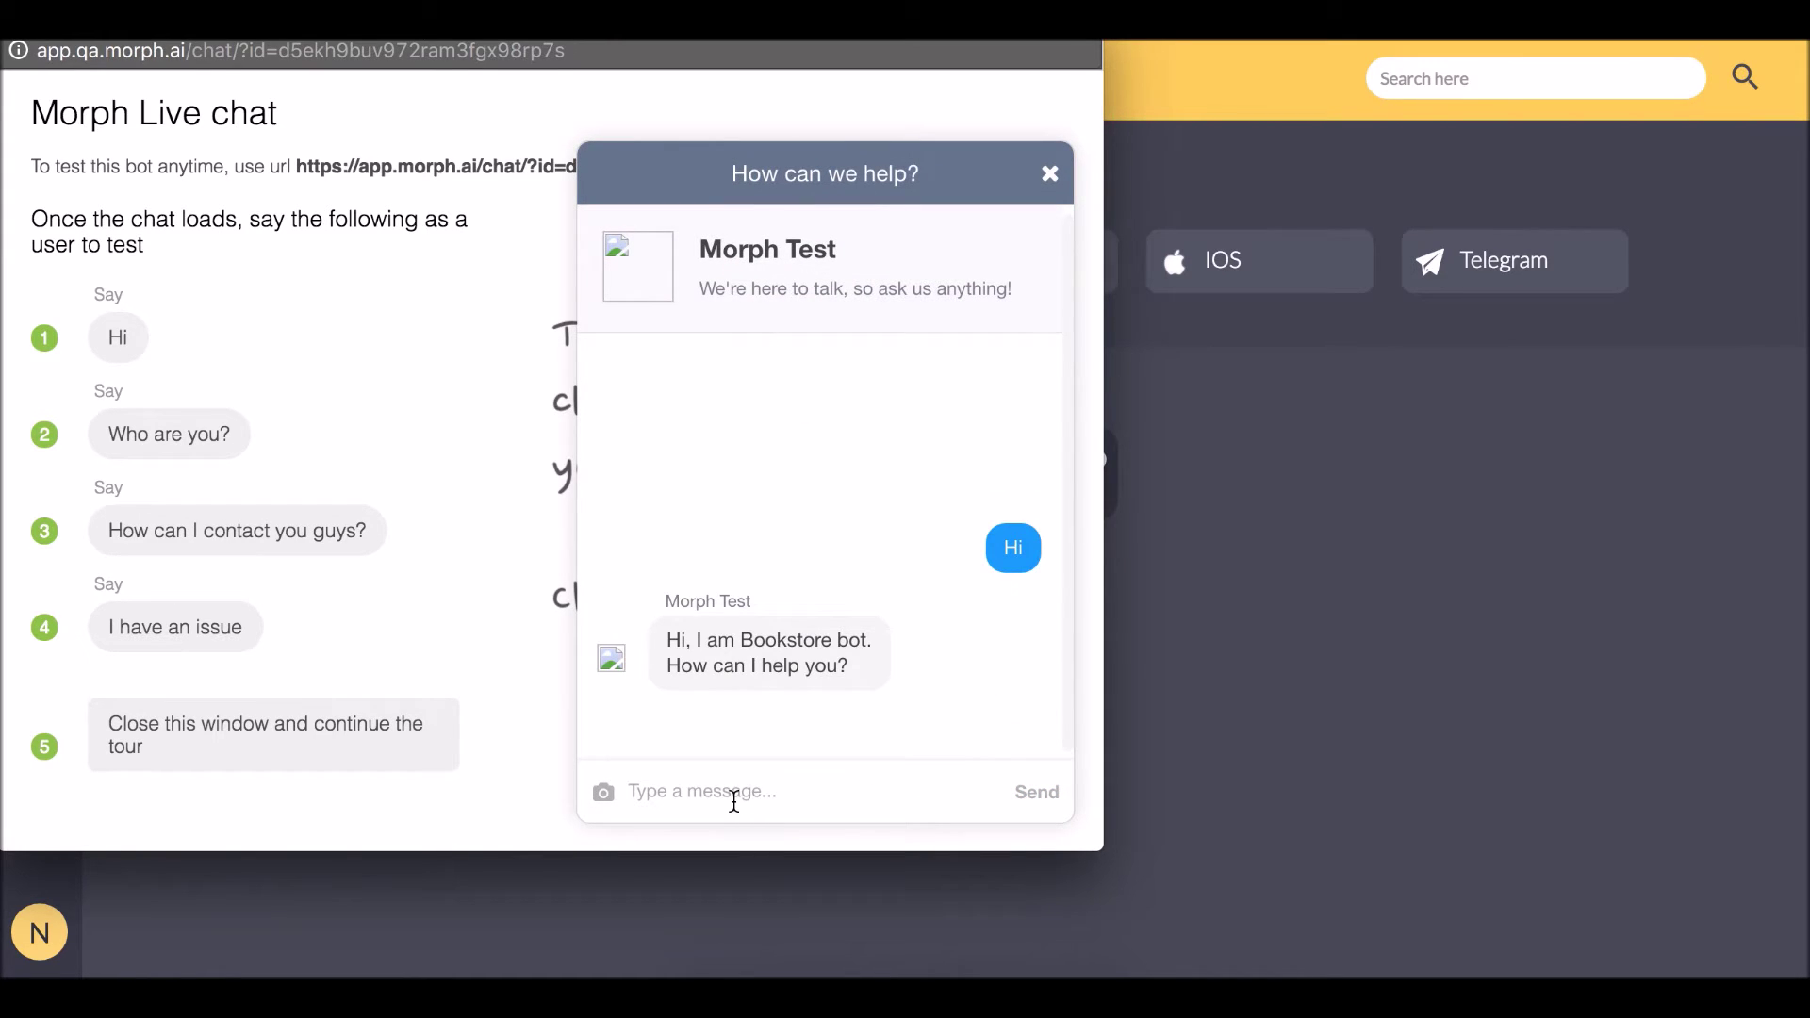
type("Tell me your refund policy")
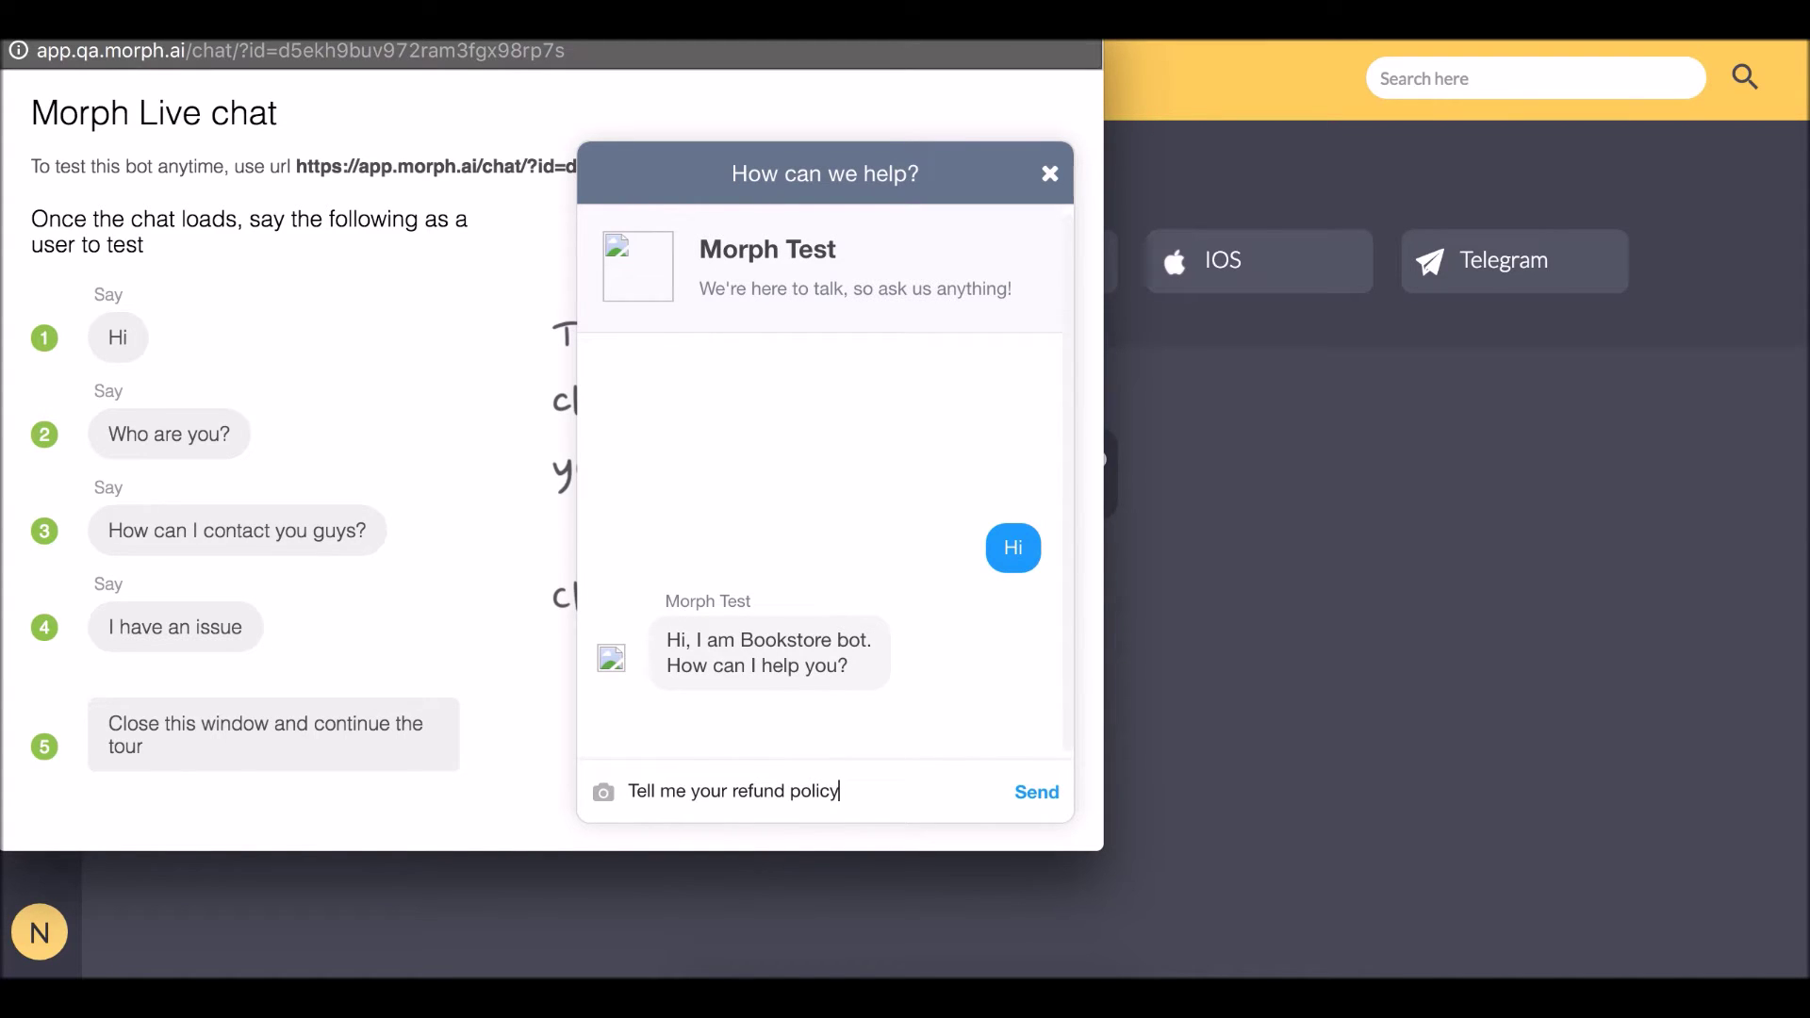
key("Return")
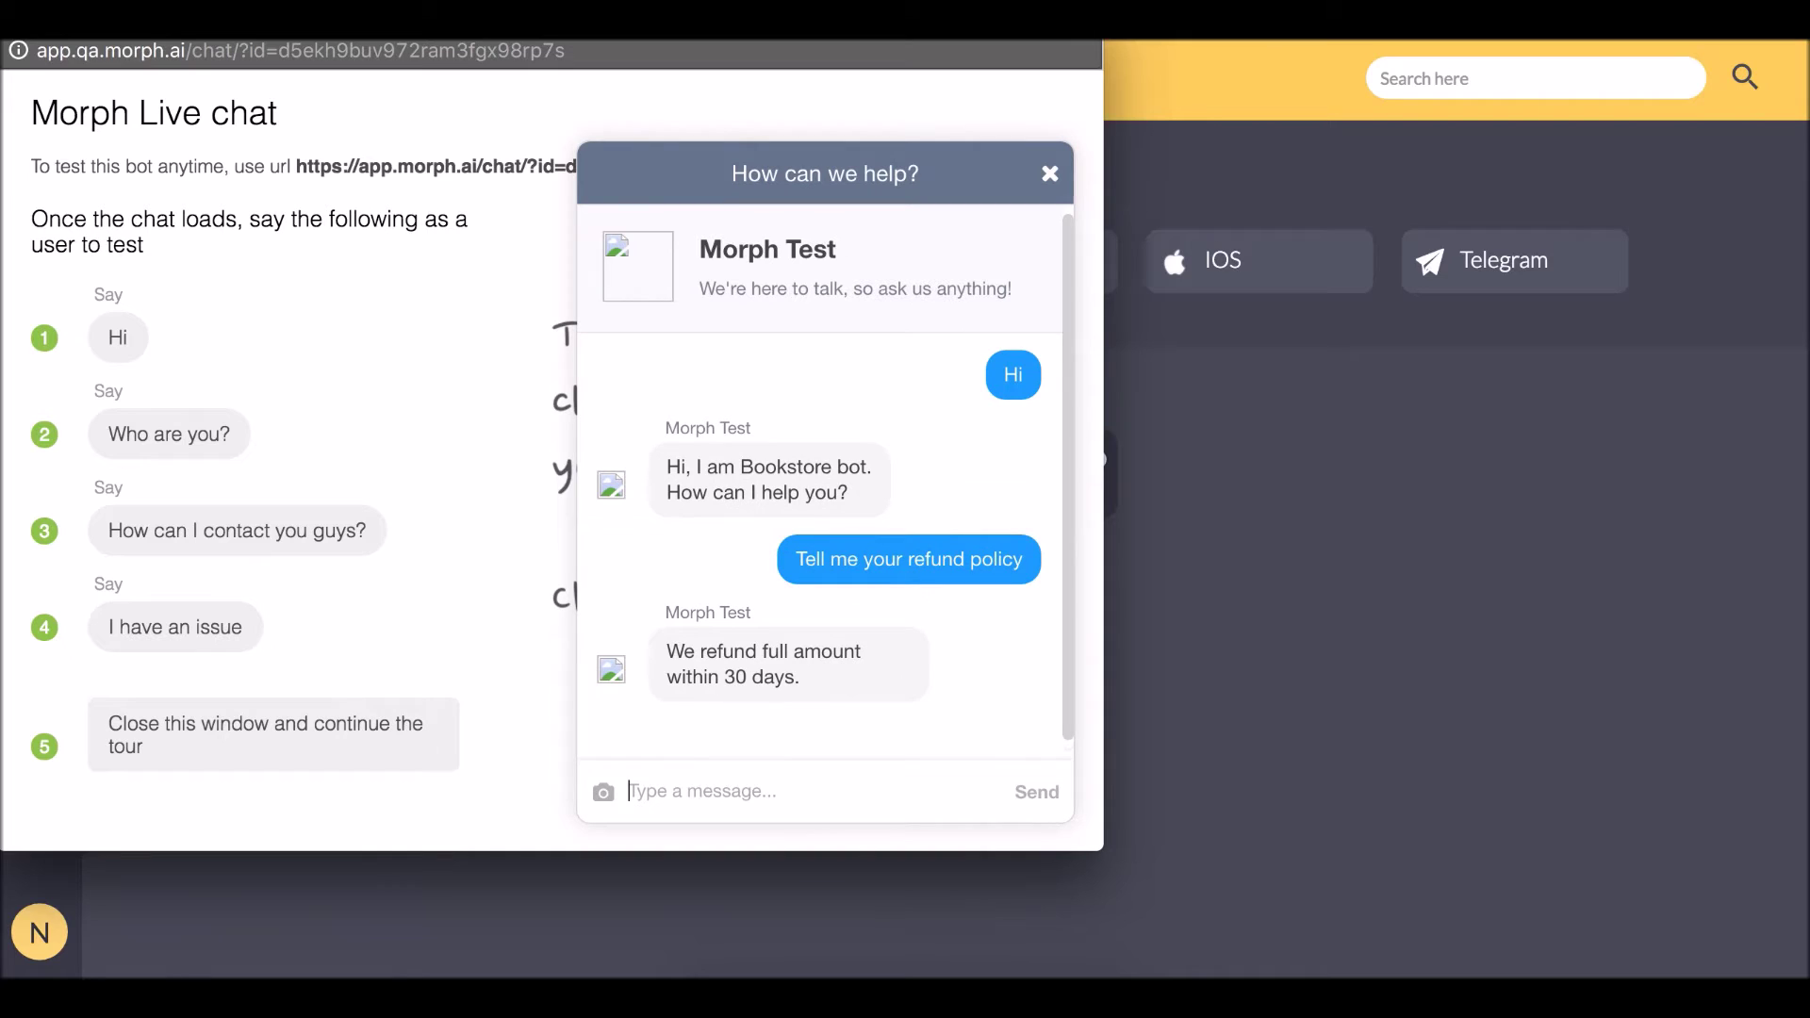
type("great")
key("Return")
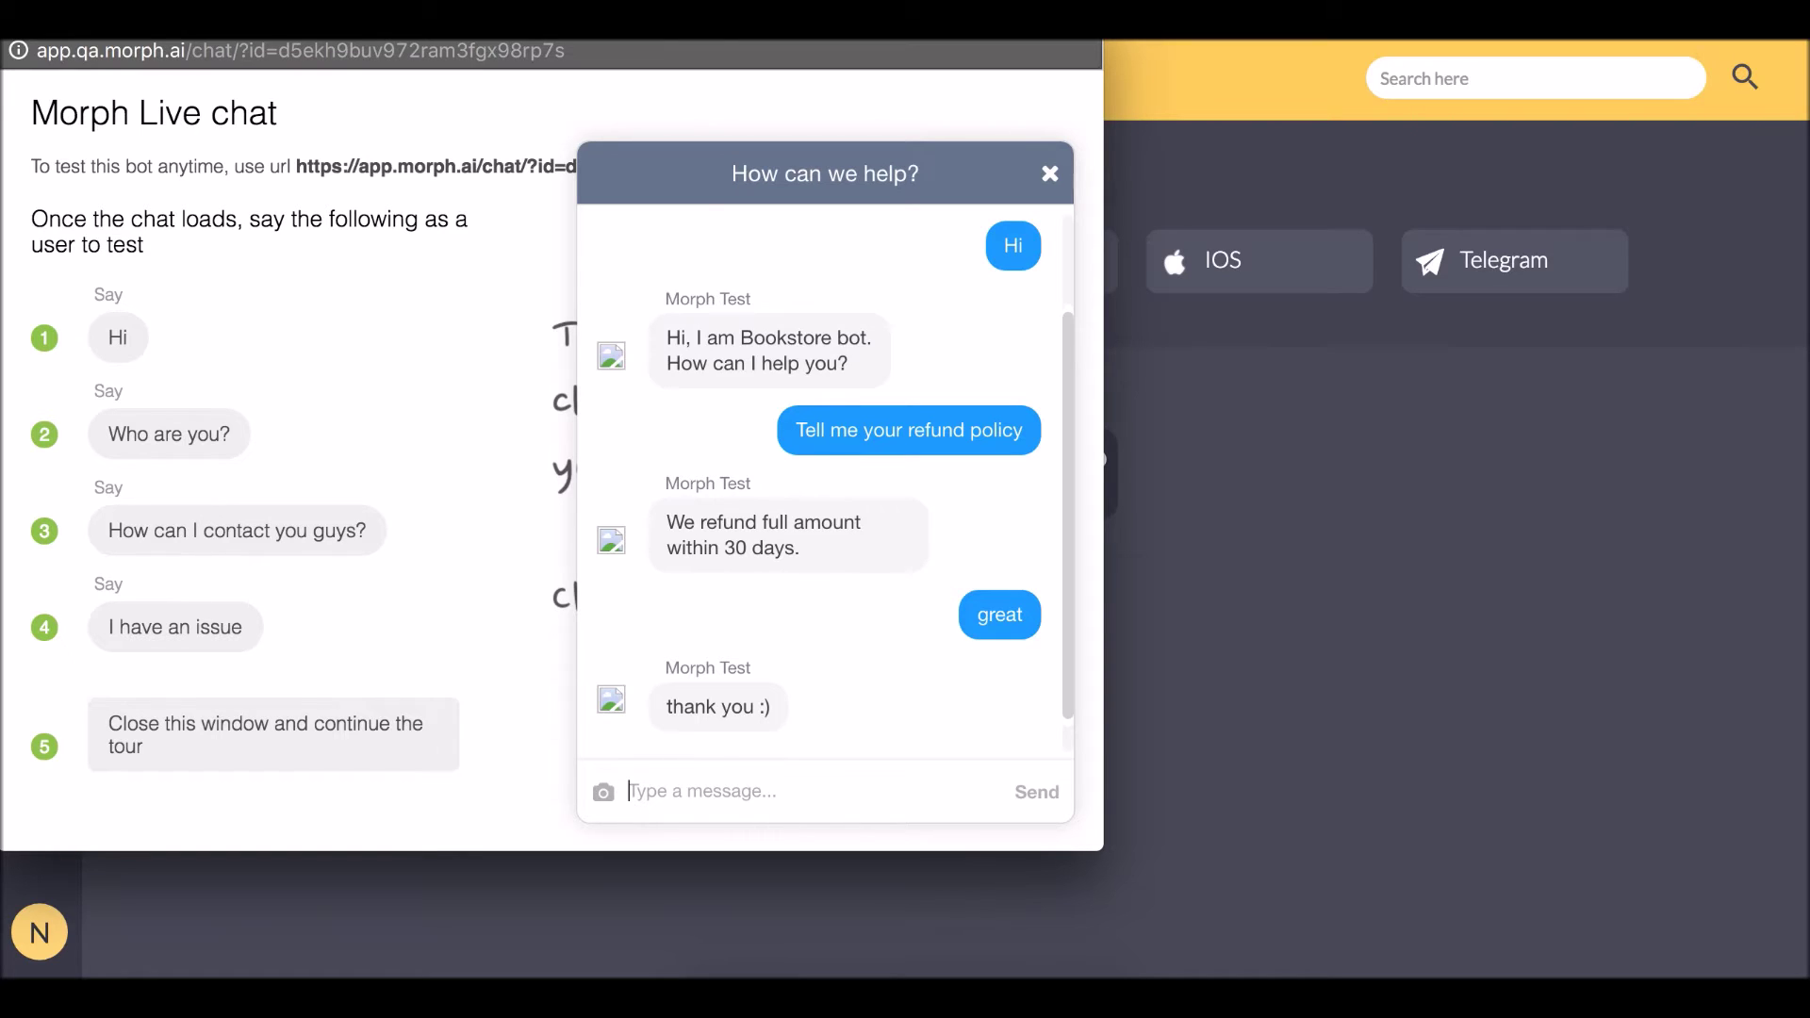
left_click(1165, 622)
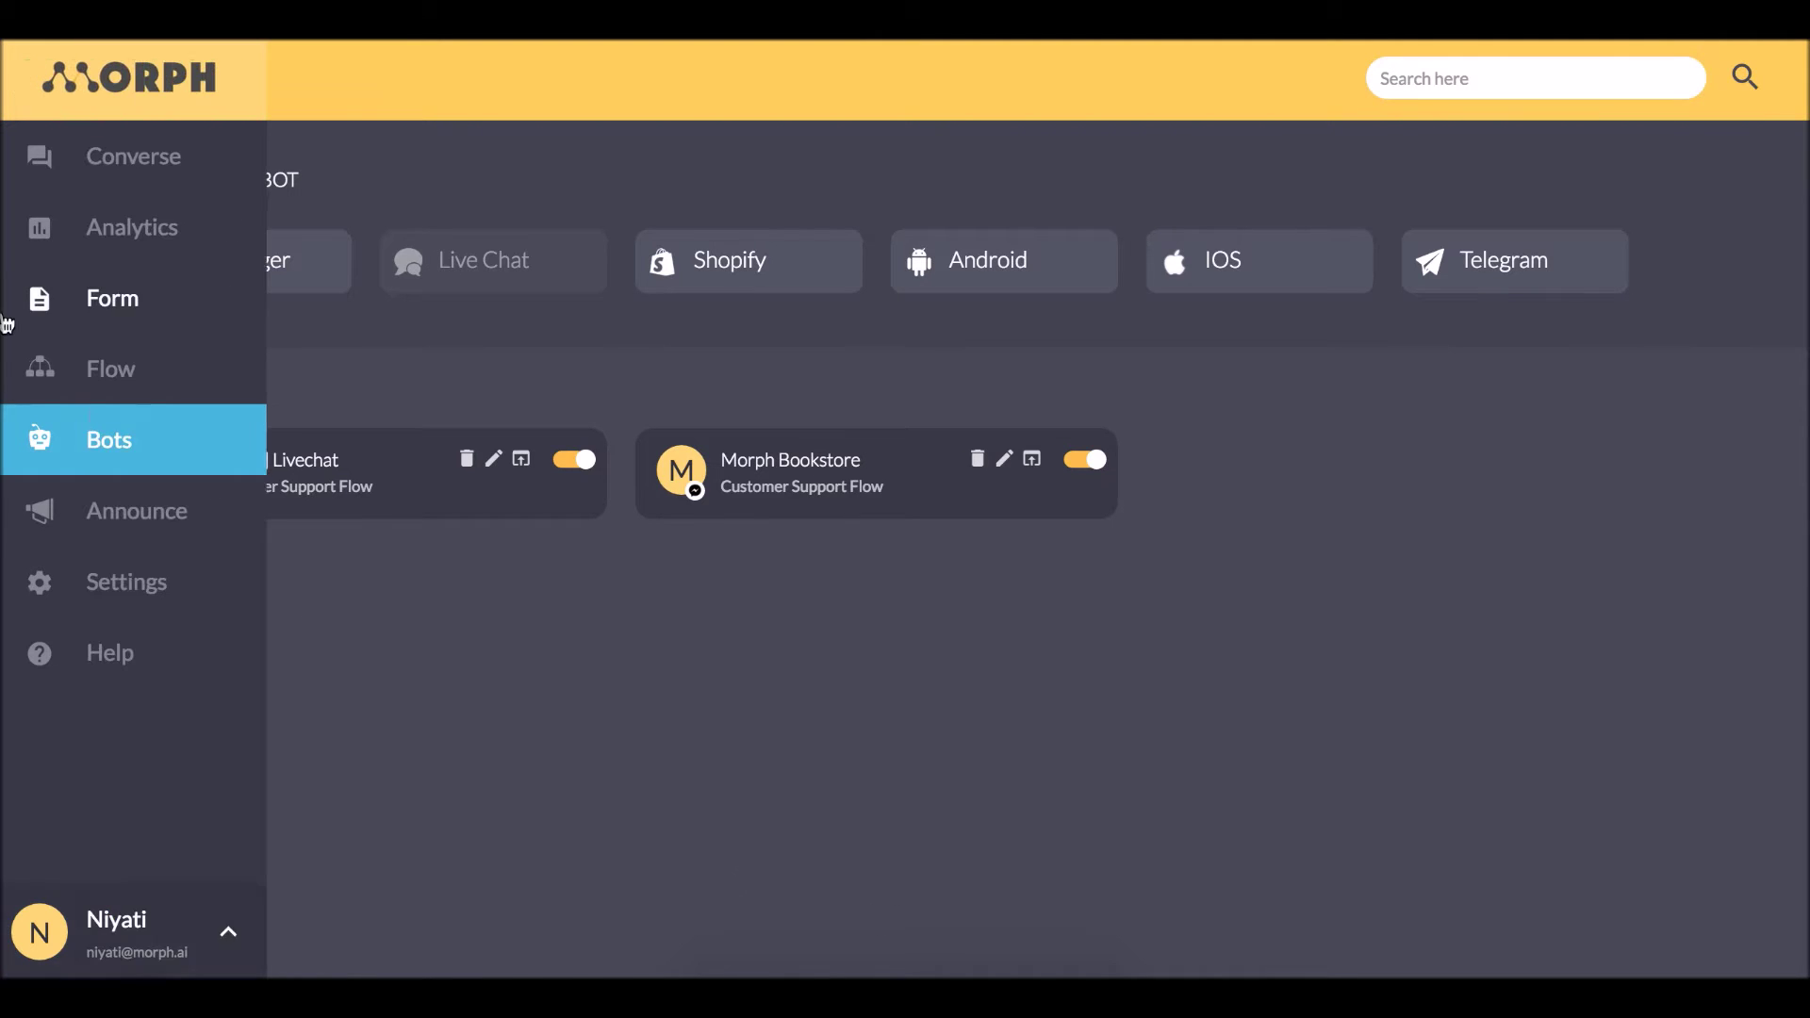
Open the Forms page listing the [Demo] Complaint and [Demo] Feedback forms.
left_click(40, 298)
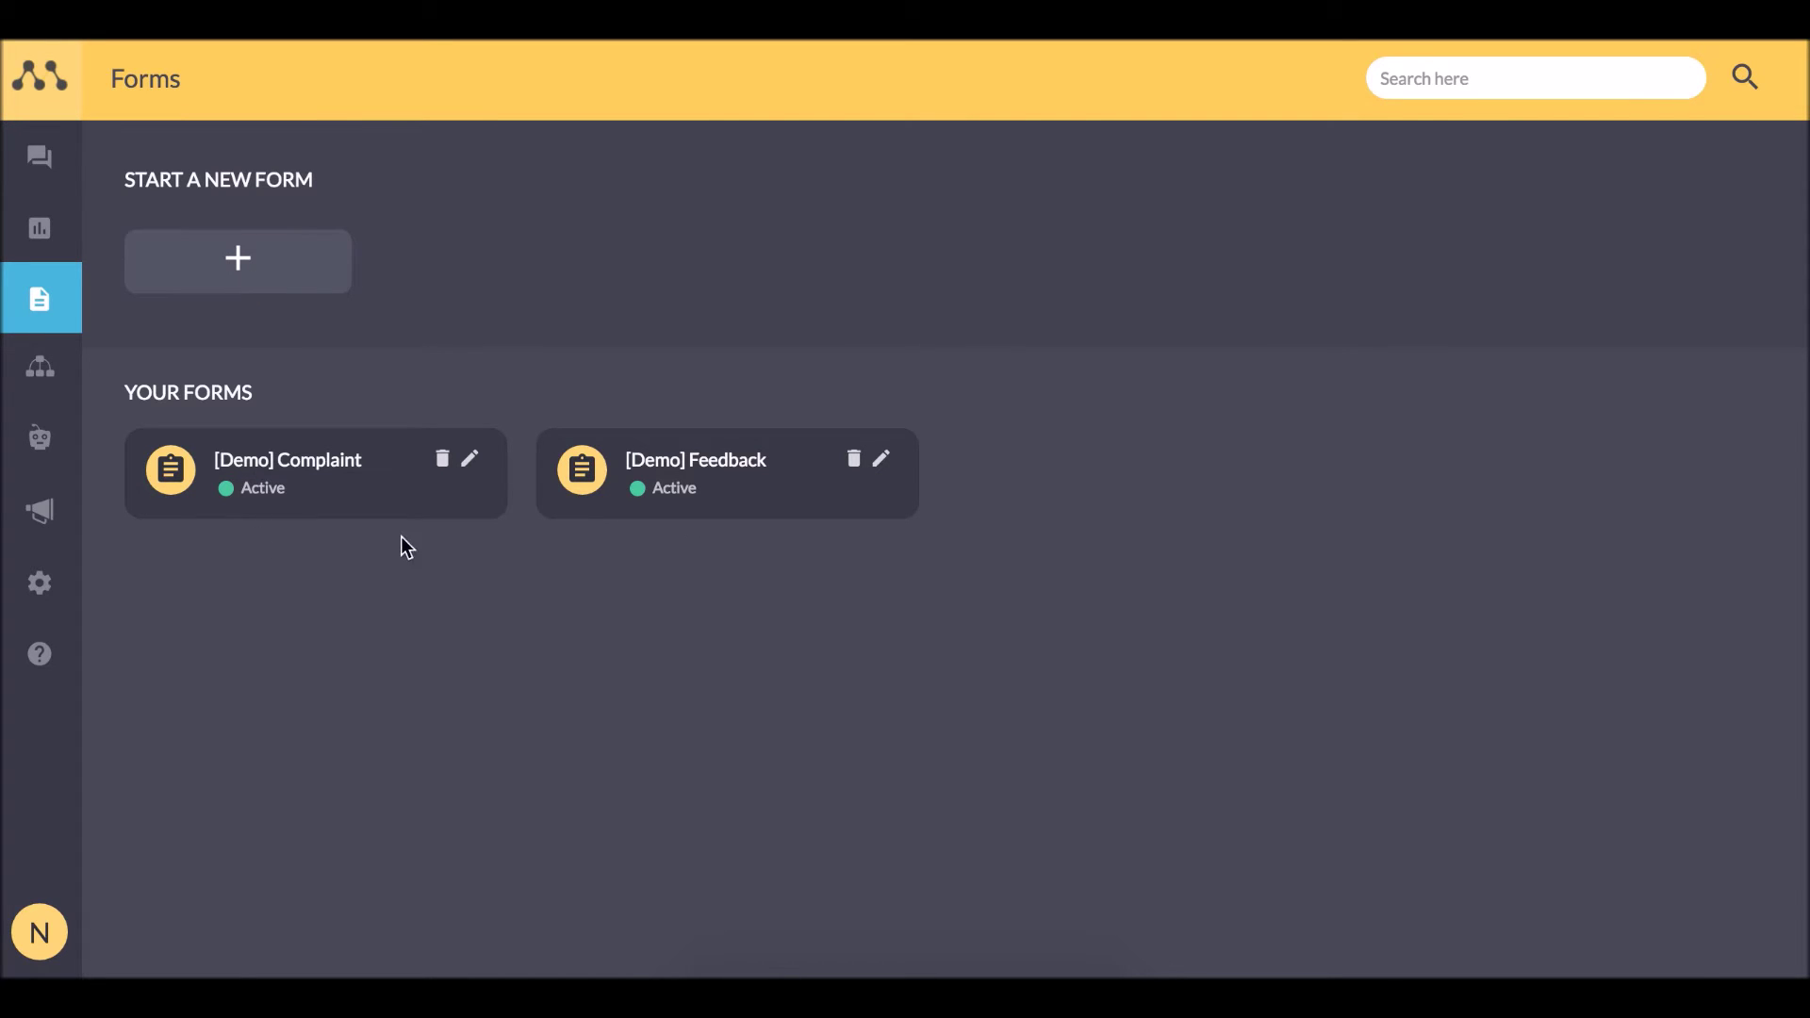
Create a form titled 'Return Order' with first question 'Please tell me your order number'.
left_click(200, 281)
left_click(716, 377)
type("Return Order")
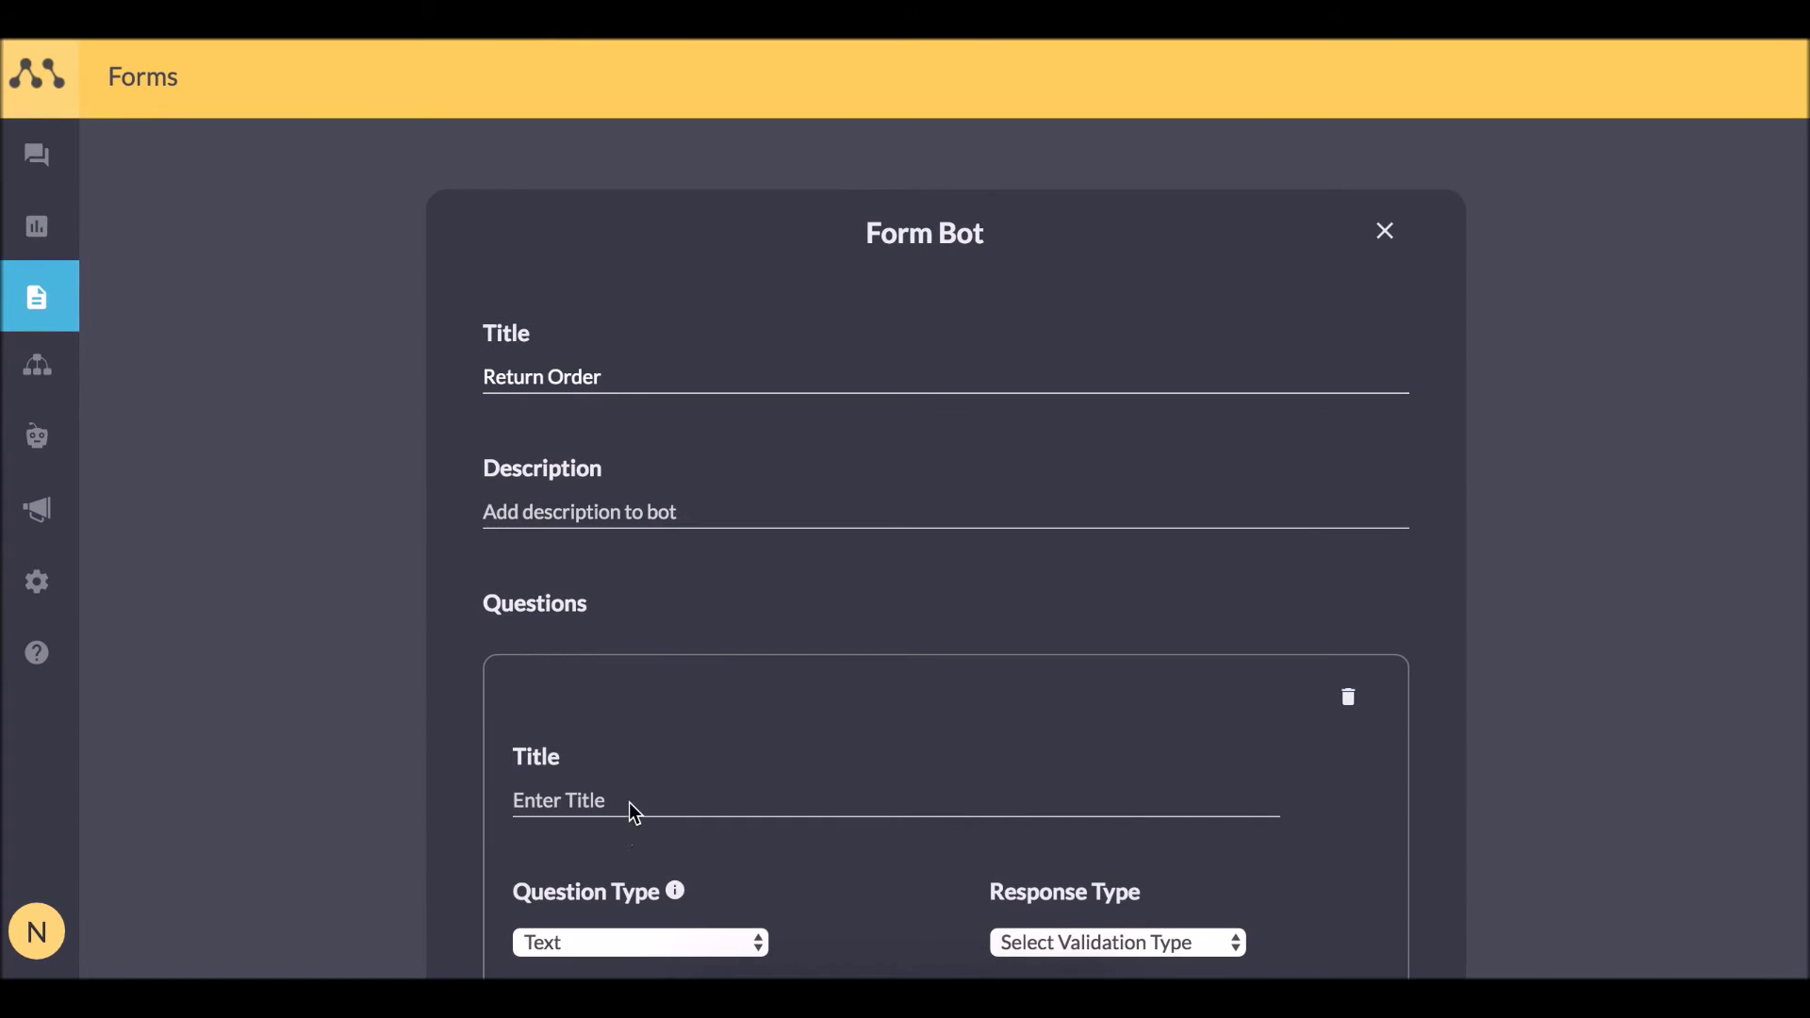
left_click(630, 809)
type("Please tell me your order number")
scroll(1265, 664, "down", 3)
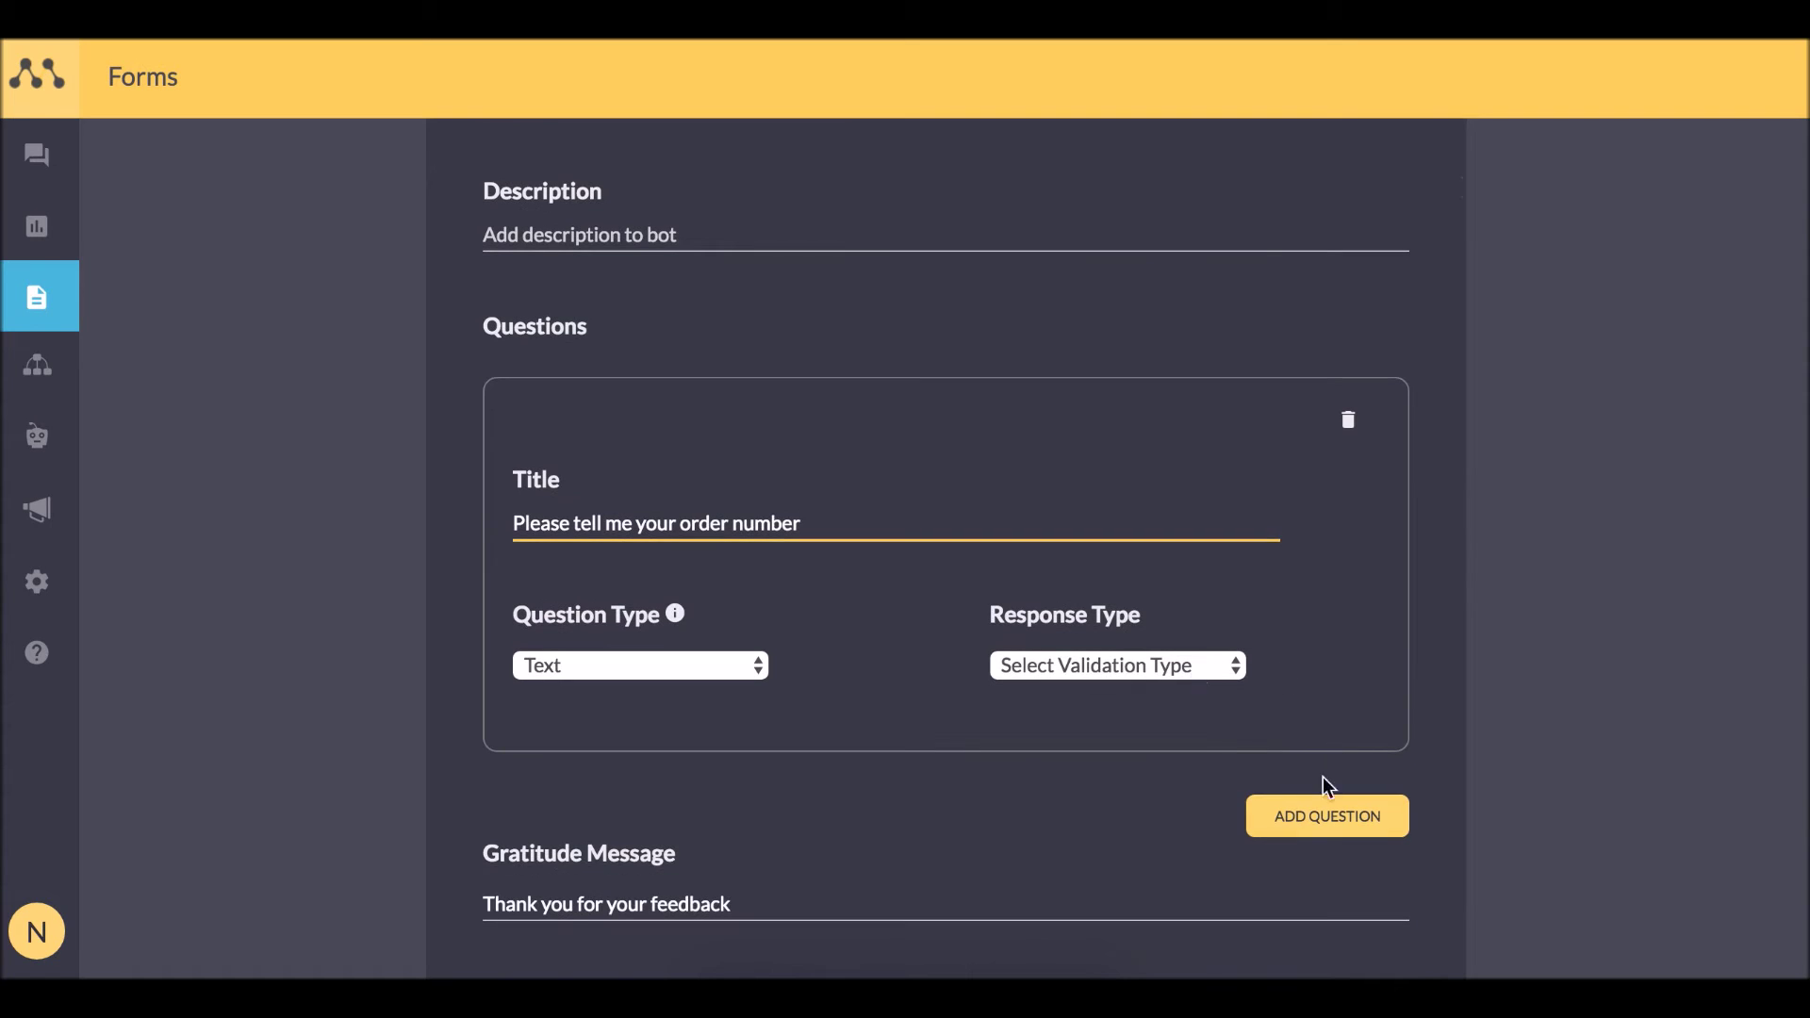
Add questions 'Please mention the reason for return' and 'What would be a suitable time slot for collection?'.
left_click(1324, 813)
scroll(1310, 819, "down", 3)
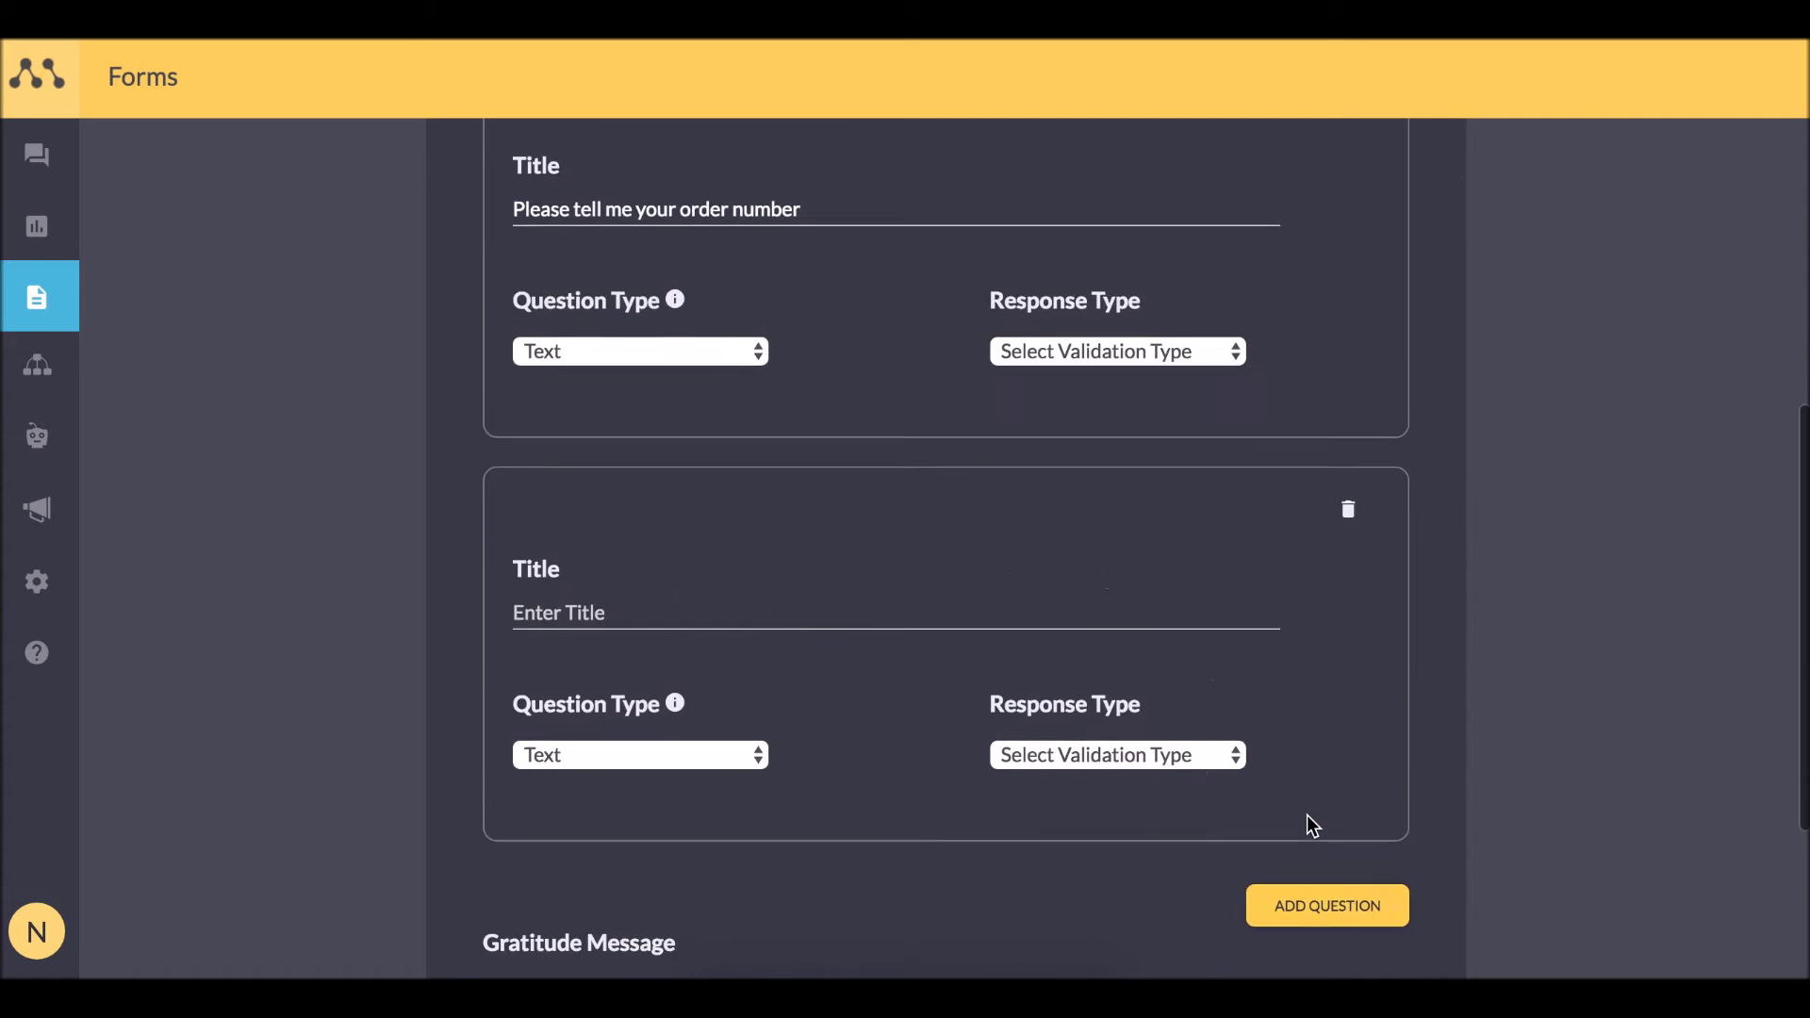
left_click(717, 615)
type("Please mention the reas")
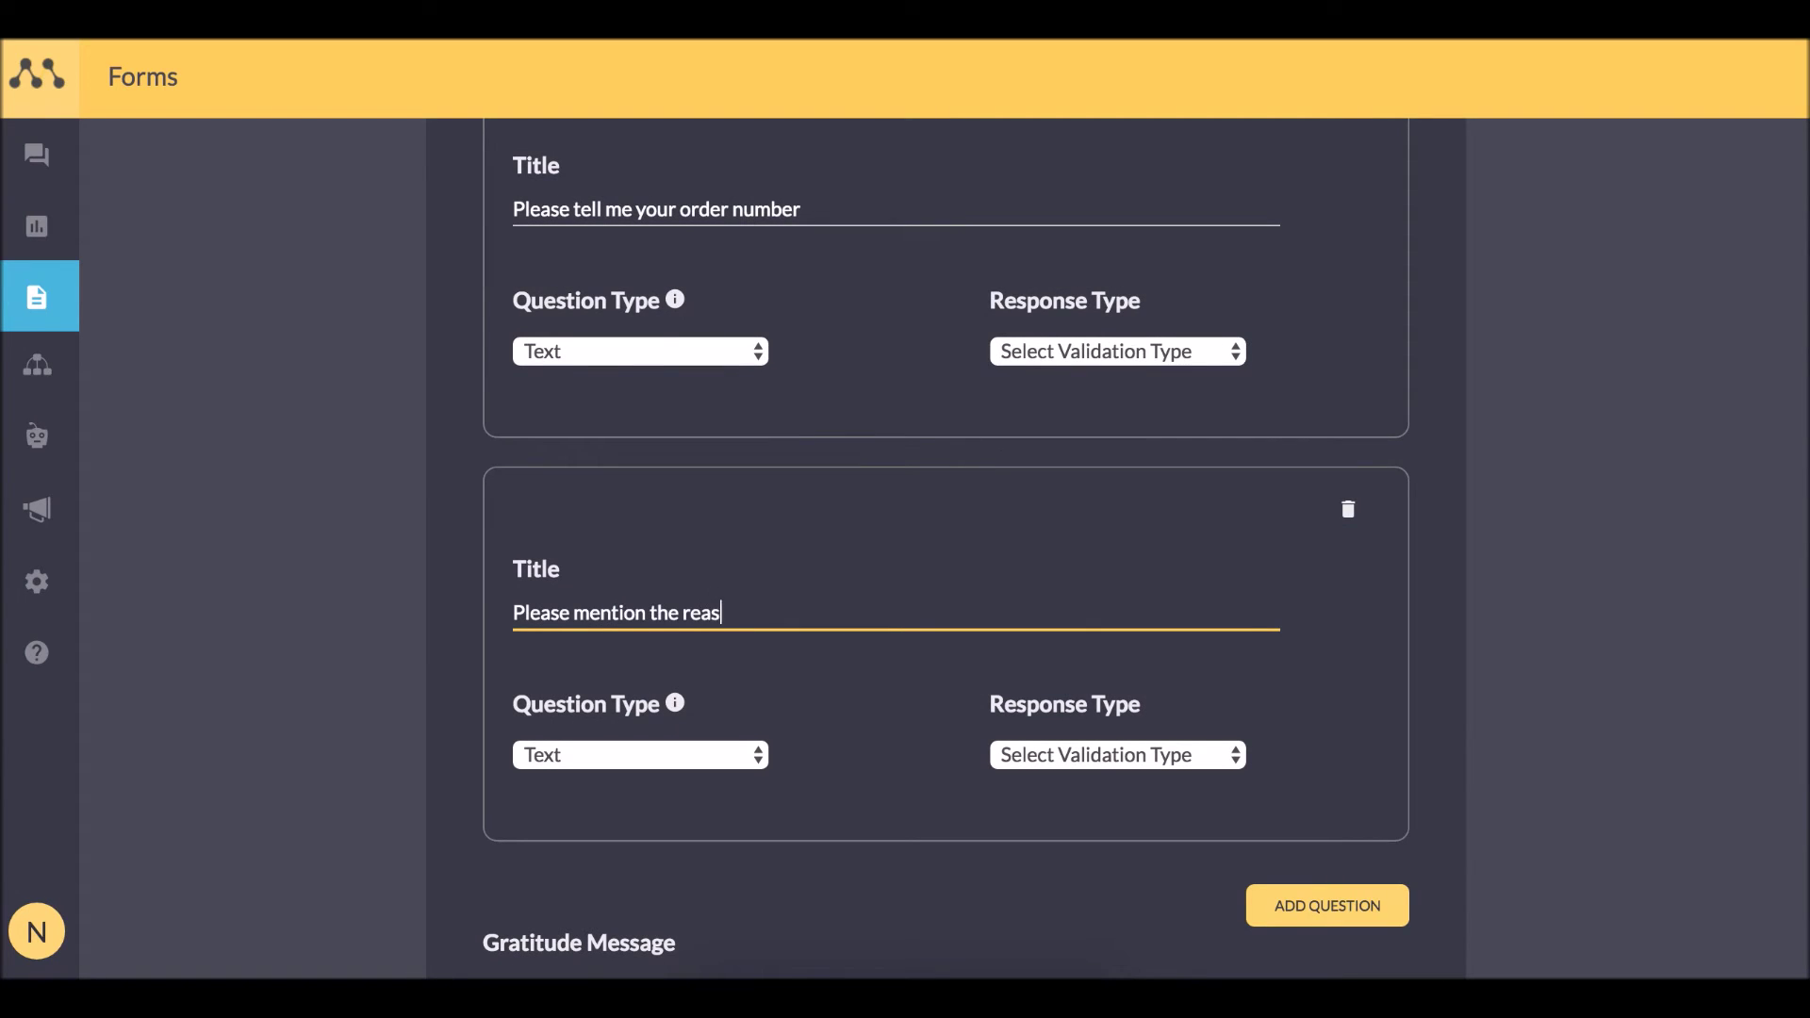
type("on for return")
scroll(1075, 790, "down", 2)
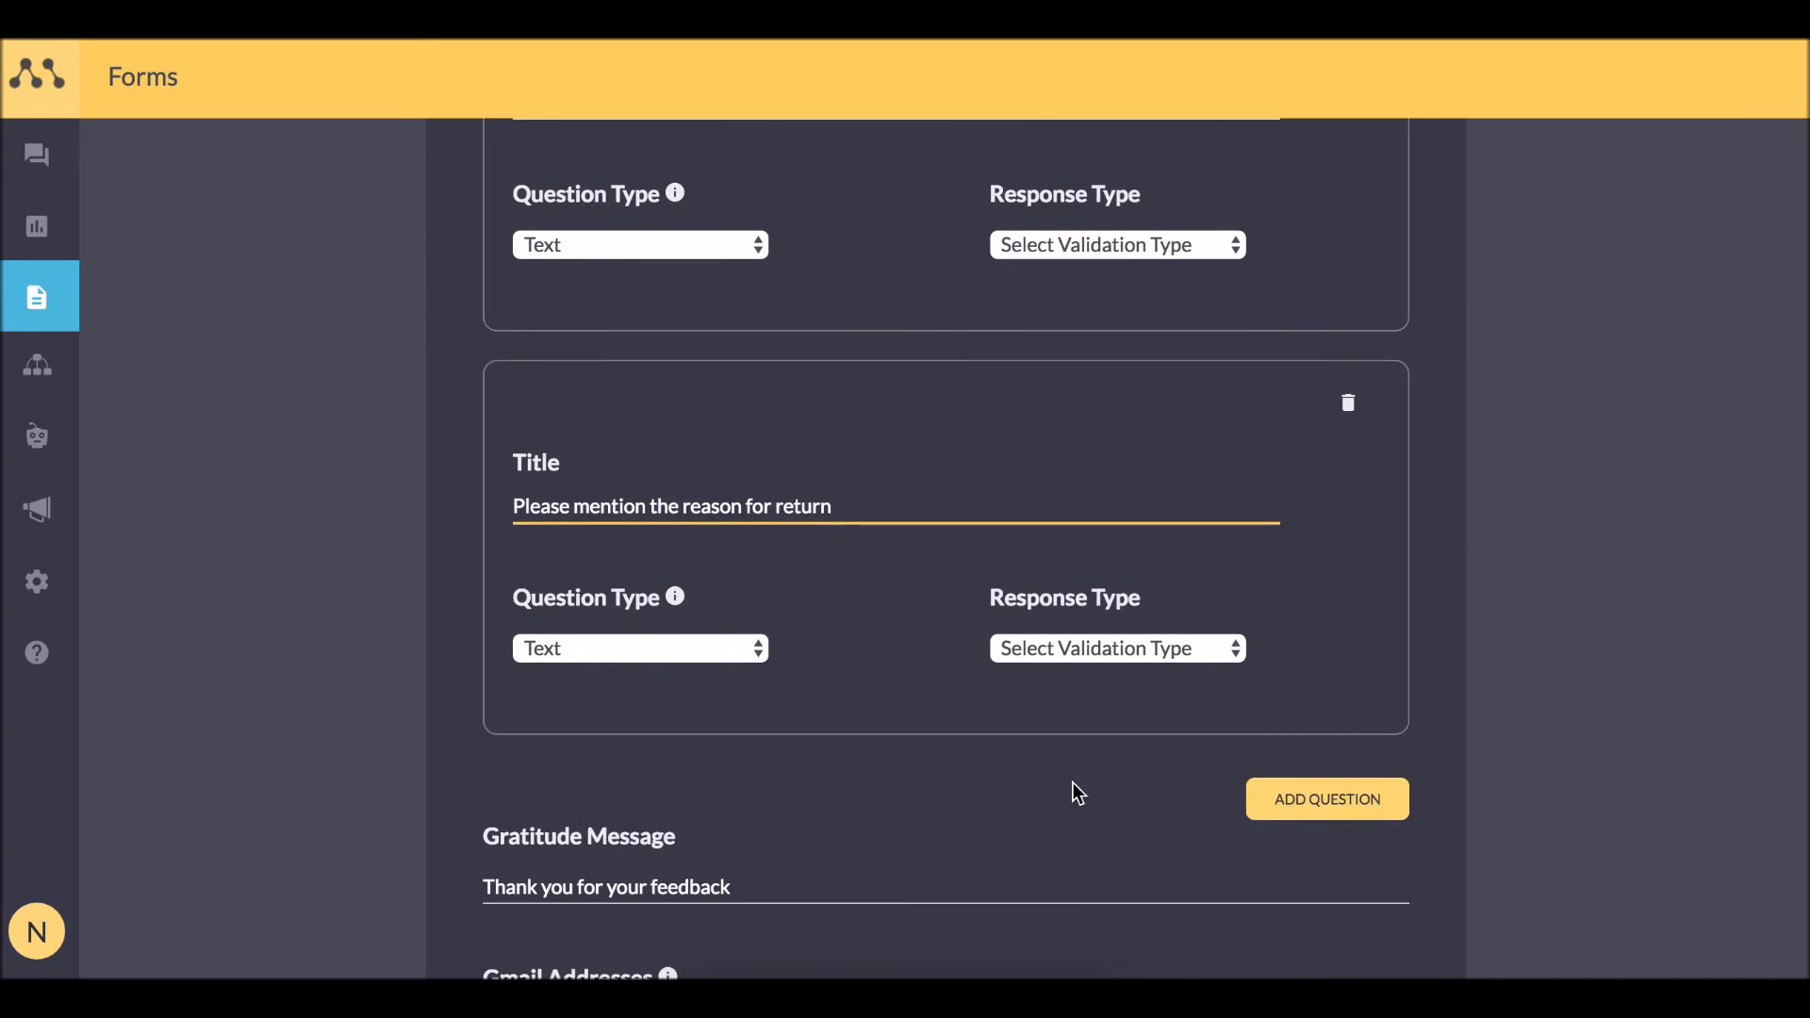
left_click(1278, 798)
scroll(1278, 795, "down", 3)
left_click(901, 641)
type("What wou")
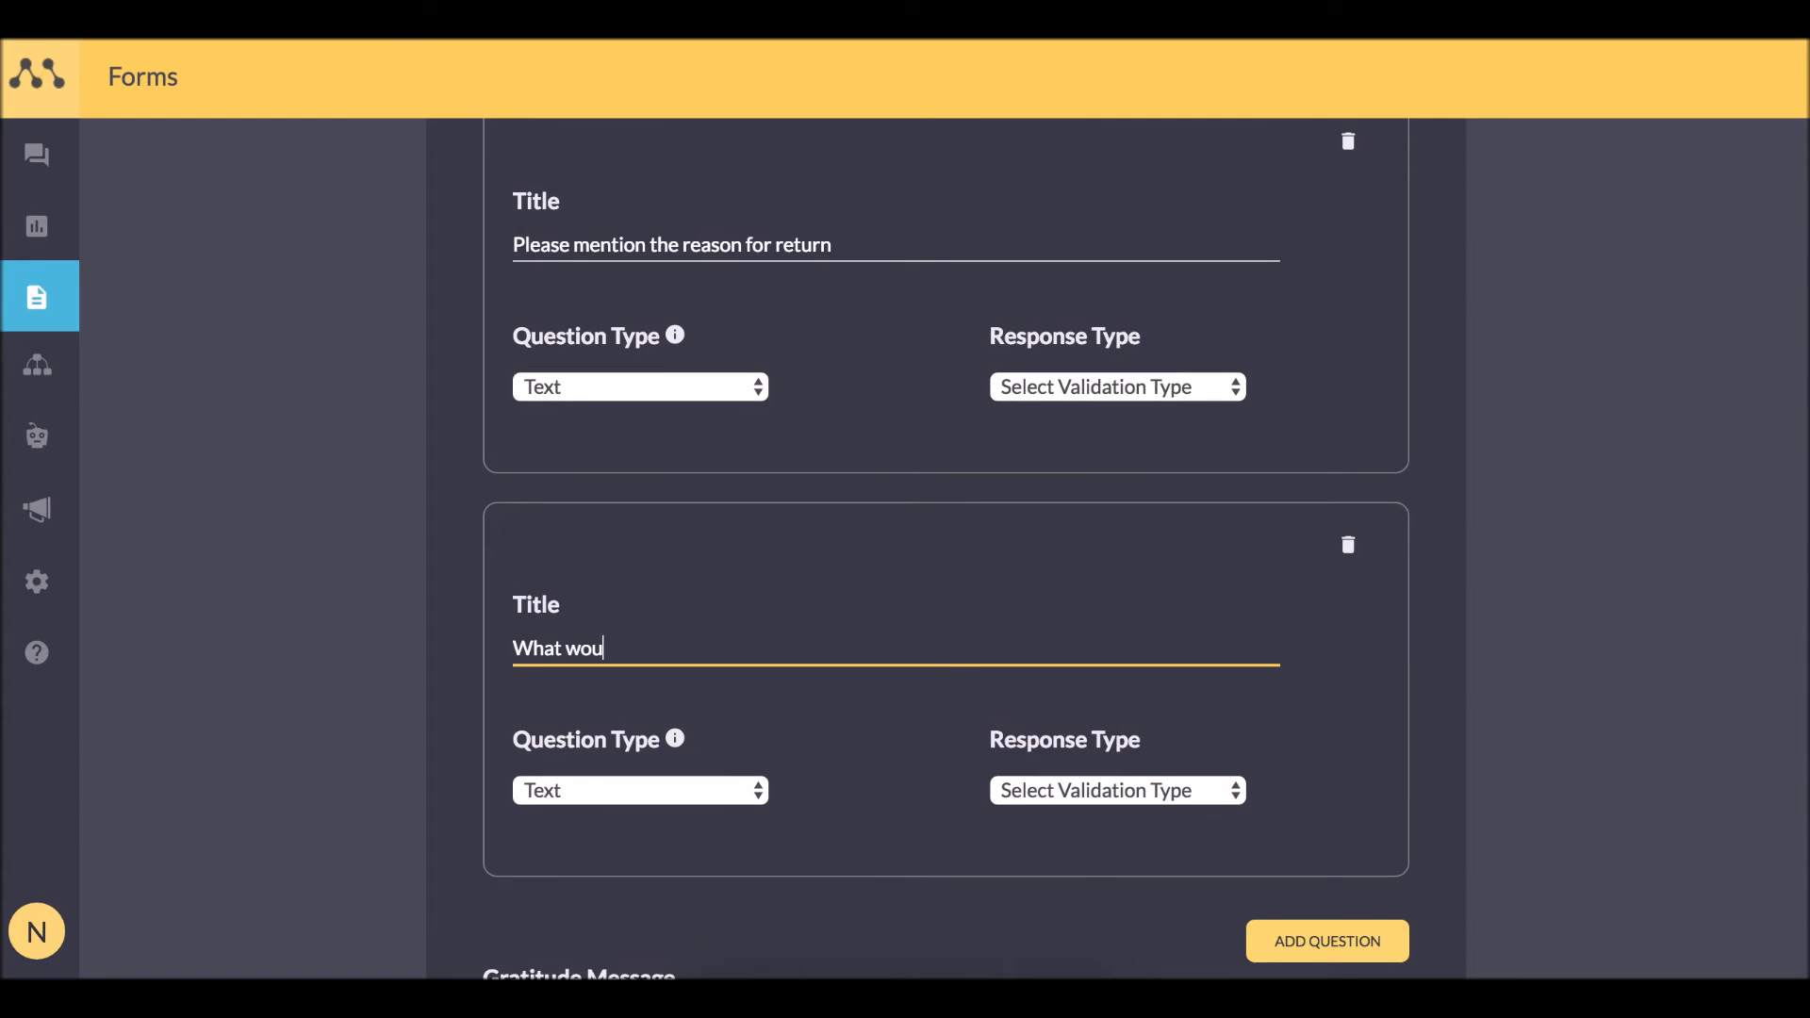
type("ld be a suitable time")
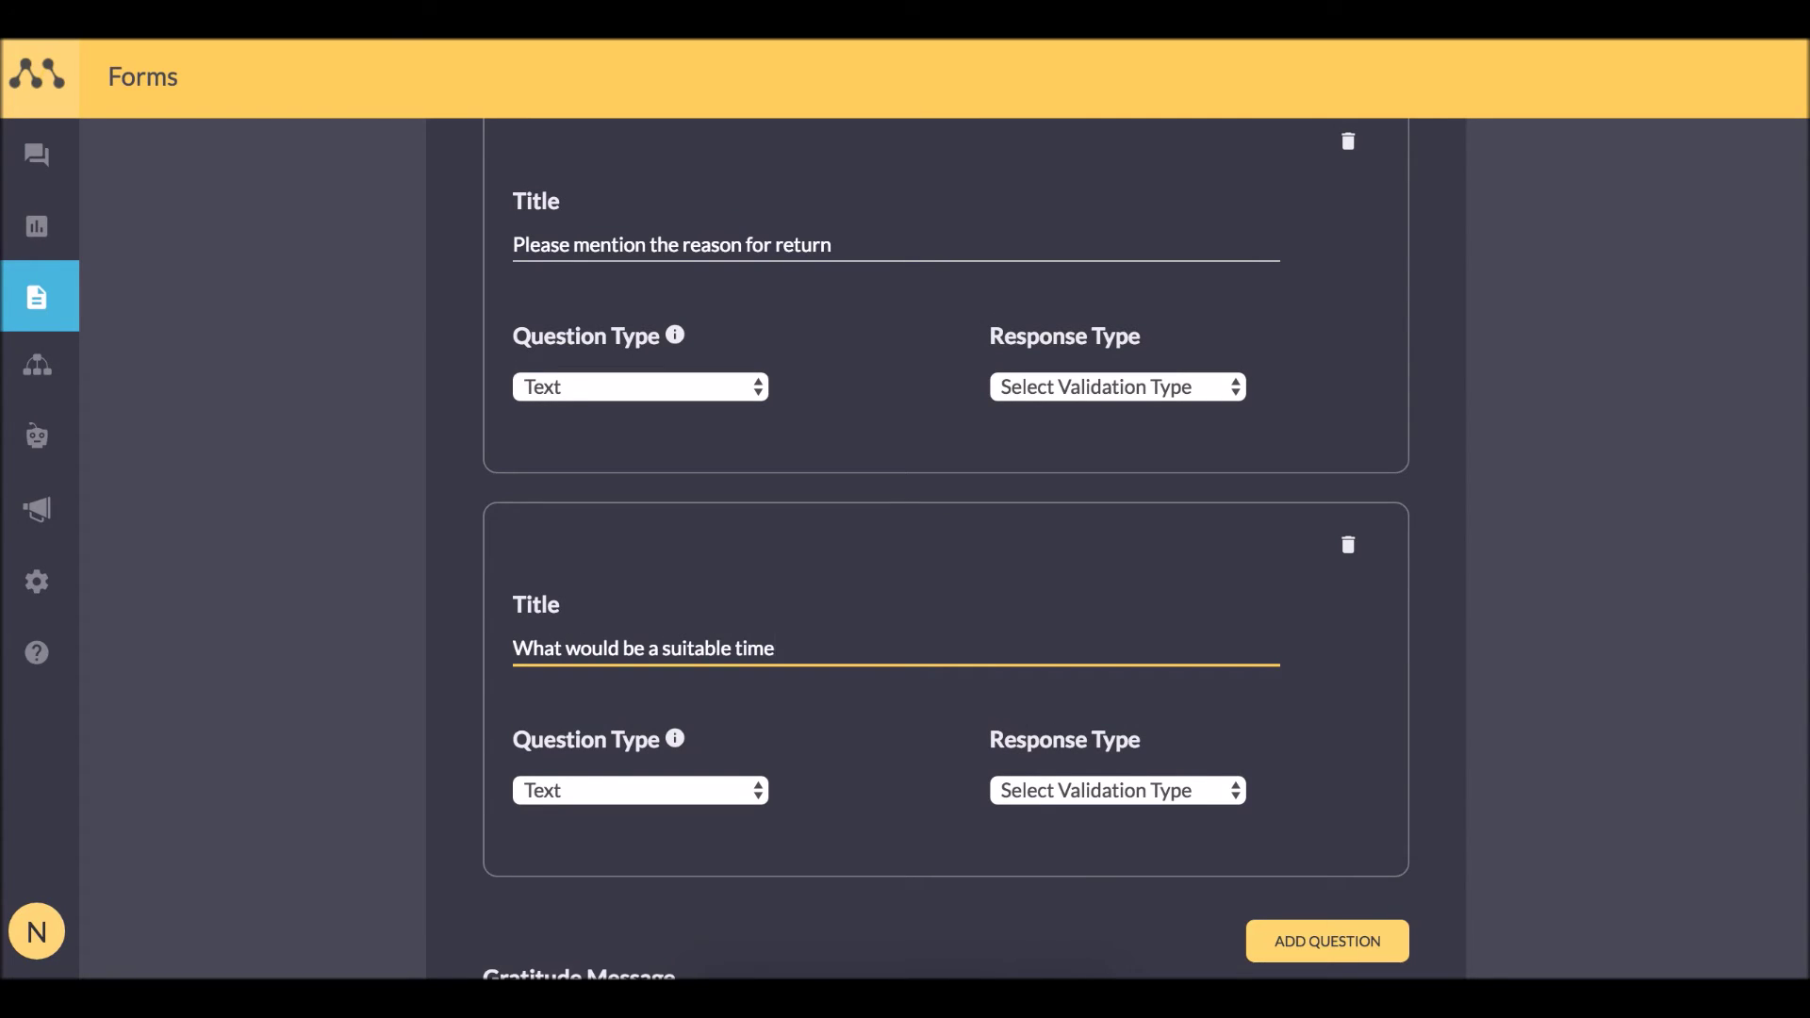
type(" slot")
key("BackSpace")
key("BackSpace")
key("BackSpace")
key("BackSpace")
key("BackSpace")
type("slot for collection?")
Add the recipient's Gmail address and save the Return Order form.
key("Tab")
key("Tab")
key("Tab")
key("Tab")
key("Tab")
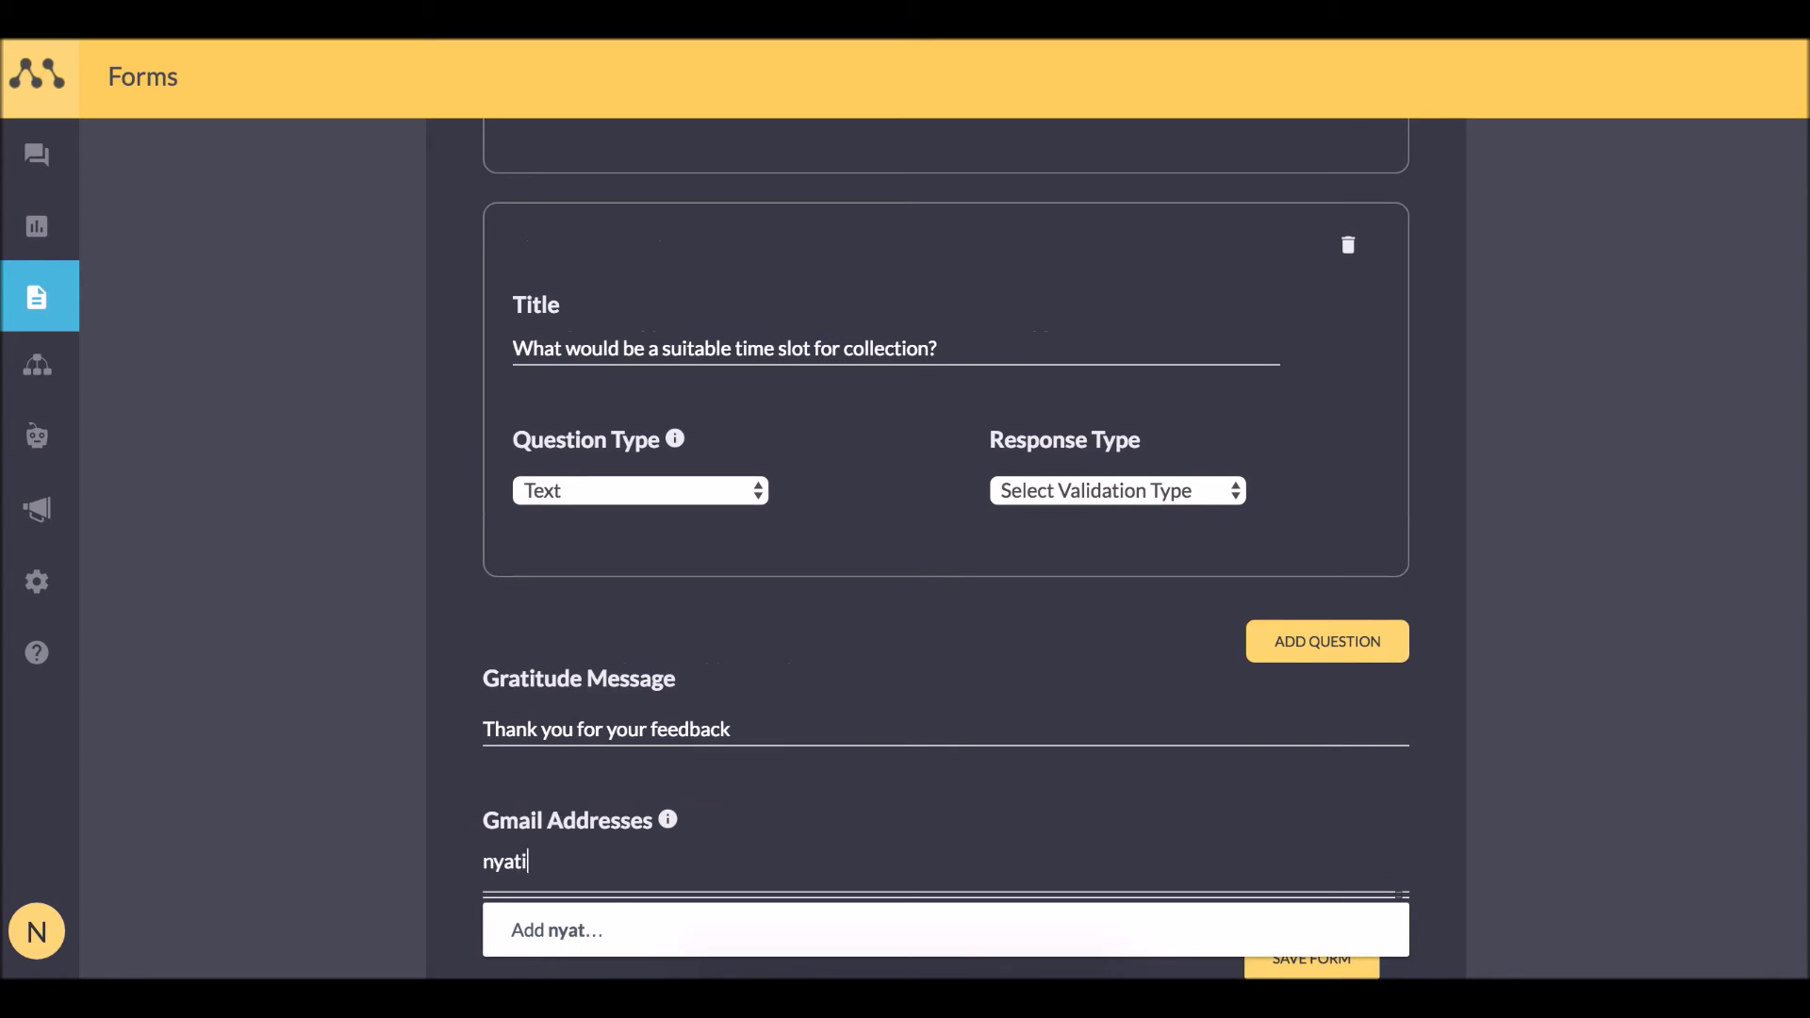
left_click(495, 860)
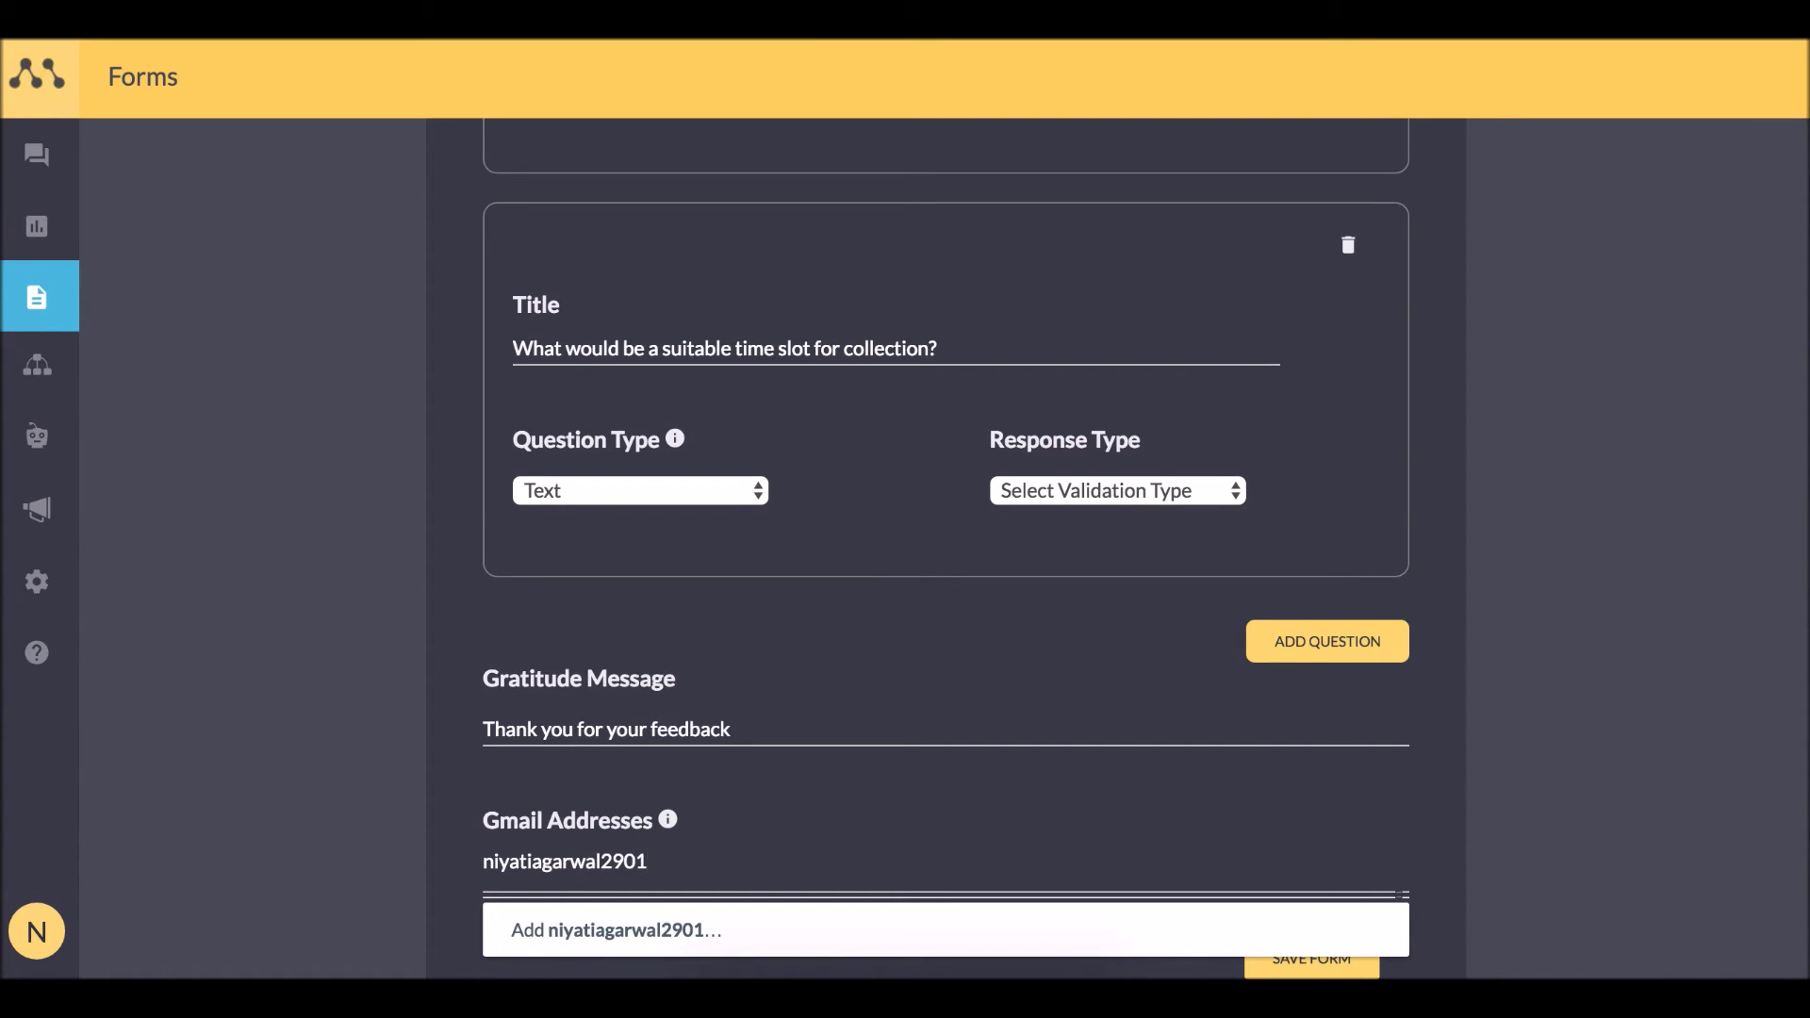
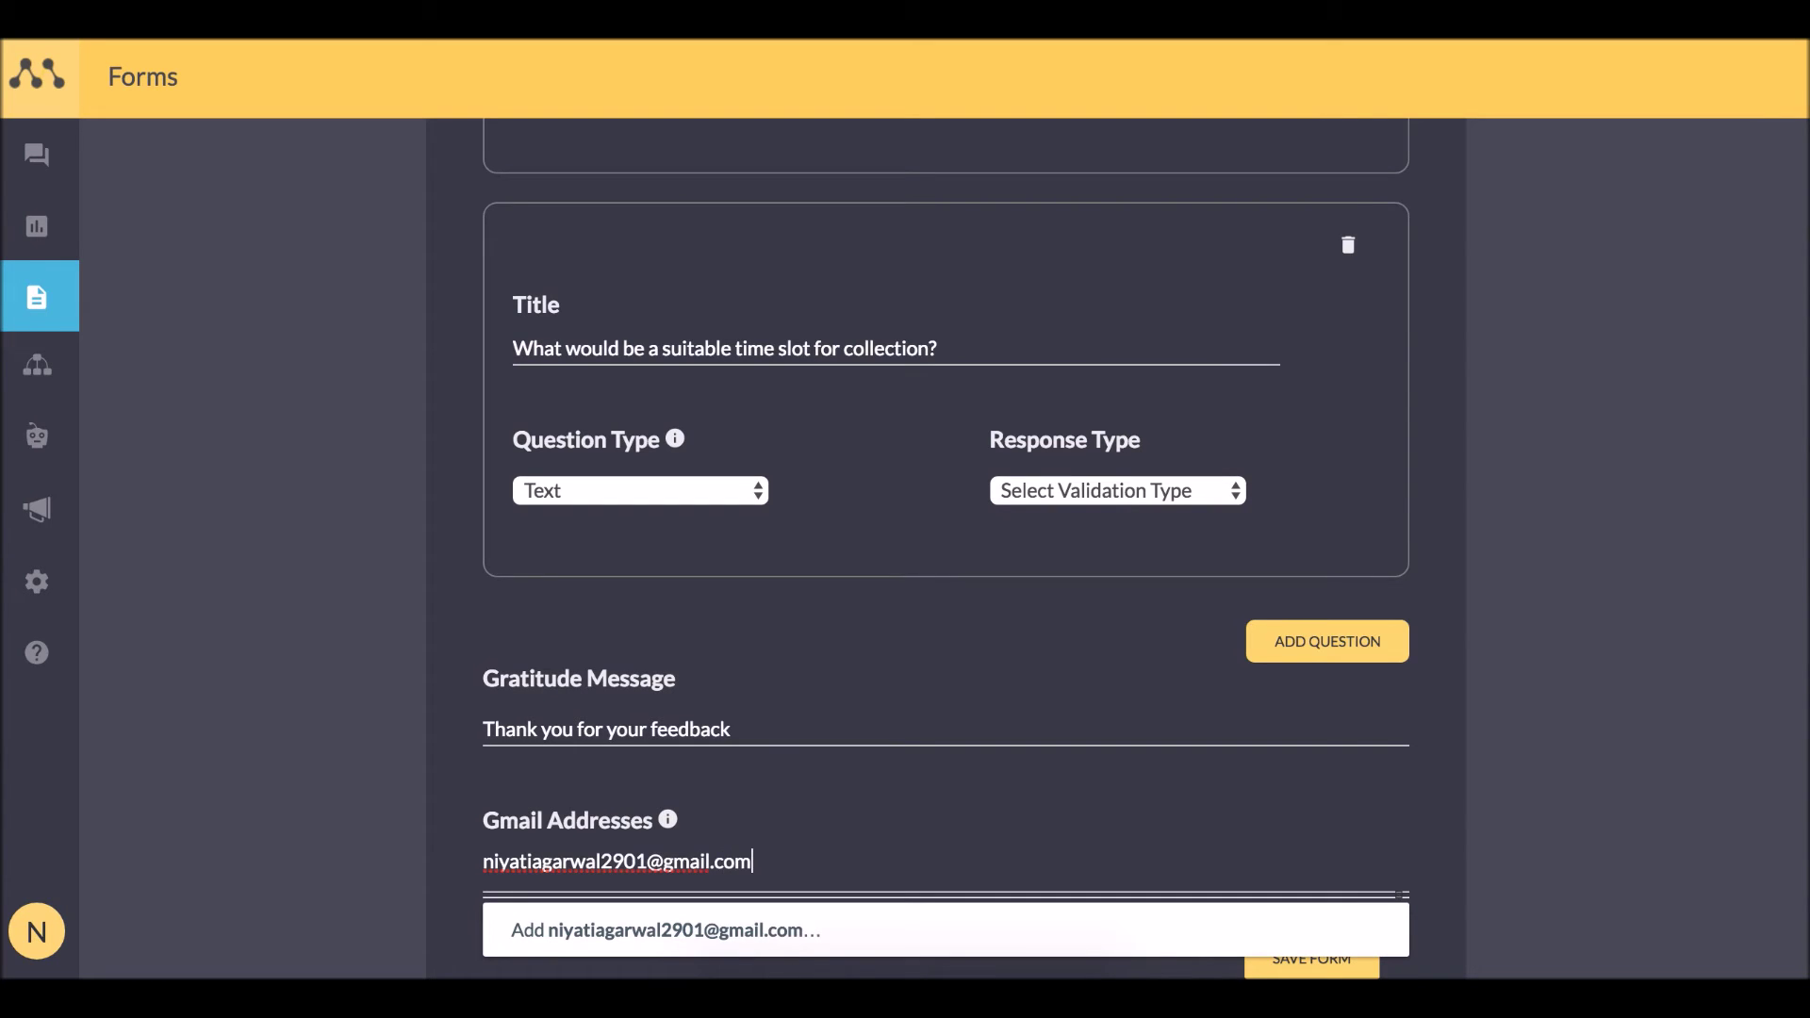
scroll(689, 861, "down", 2)
left_click(727, 836)
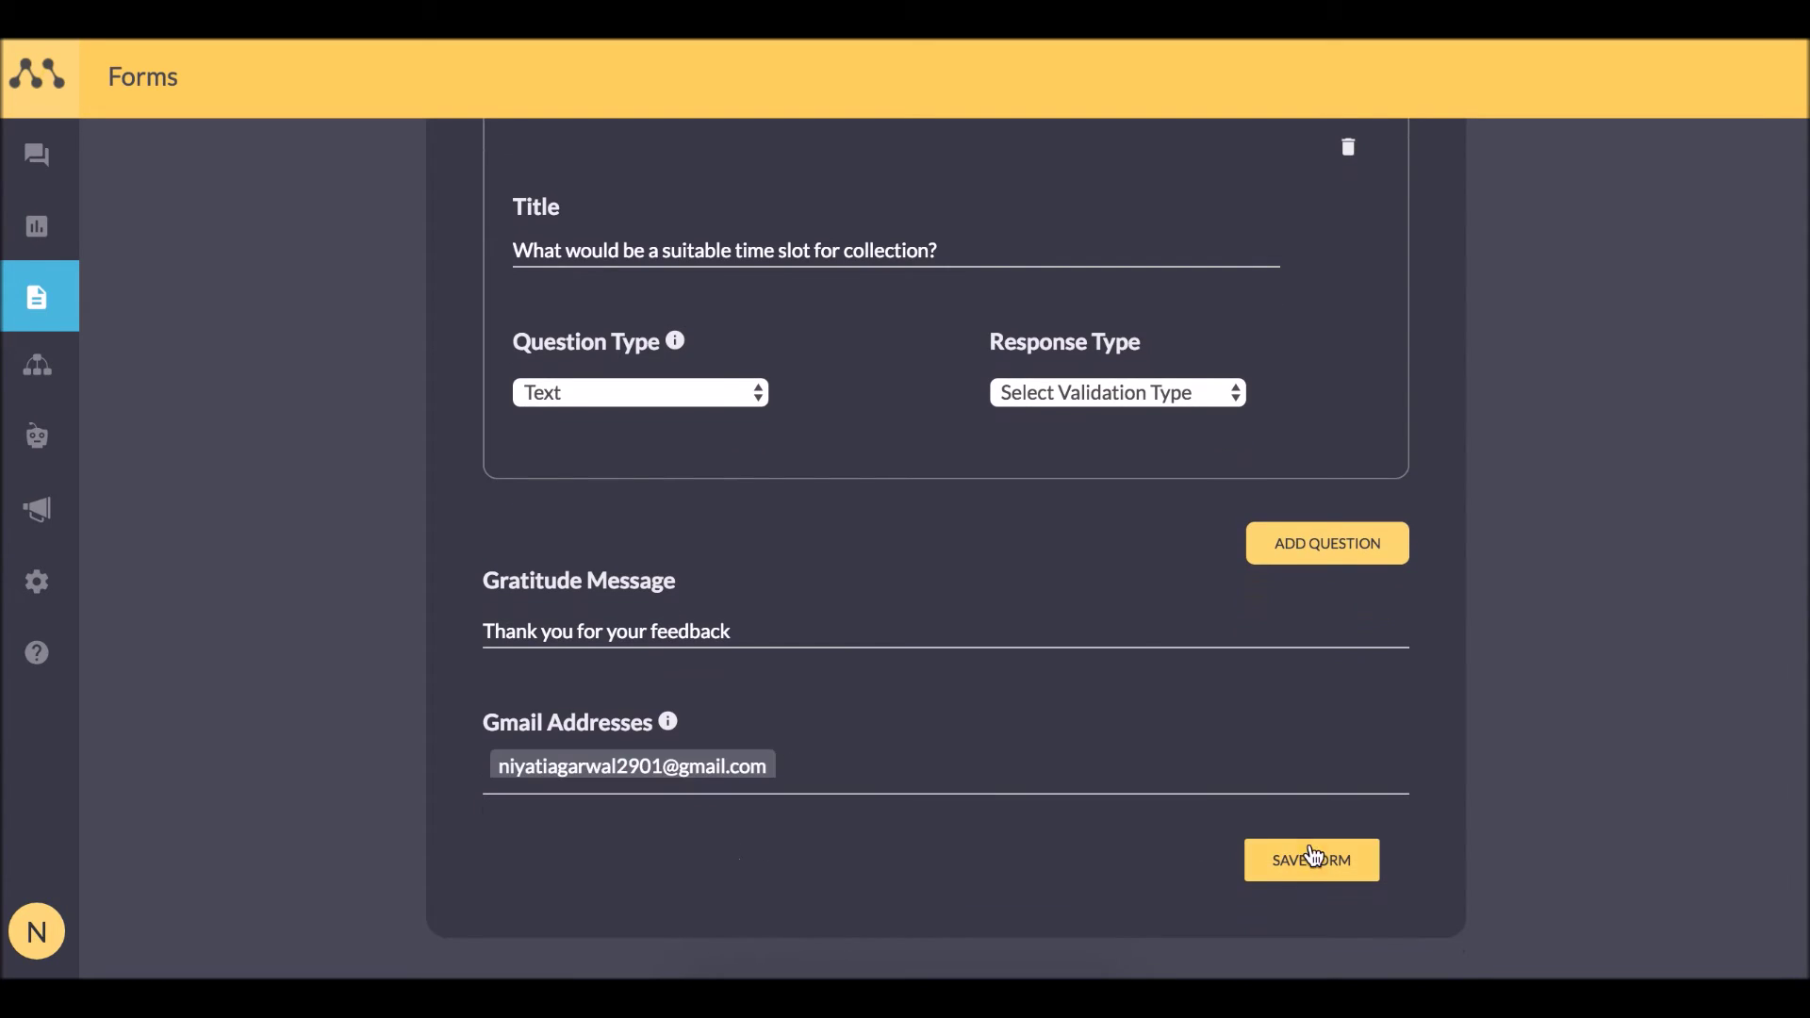
left_click(1310, 853)
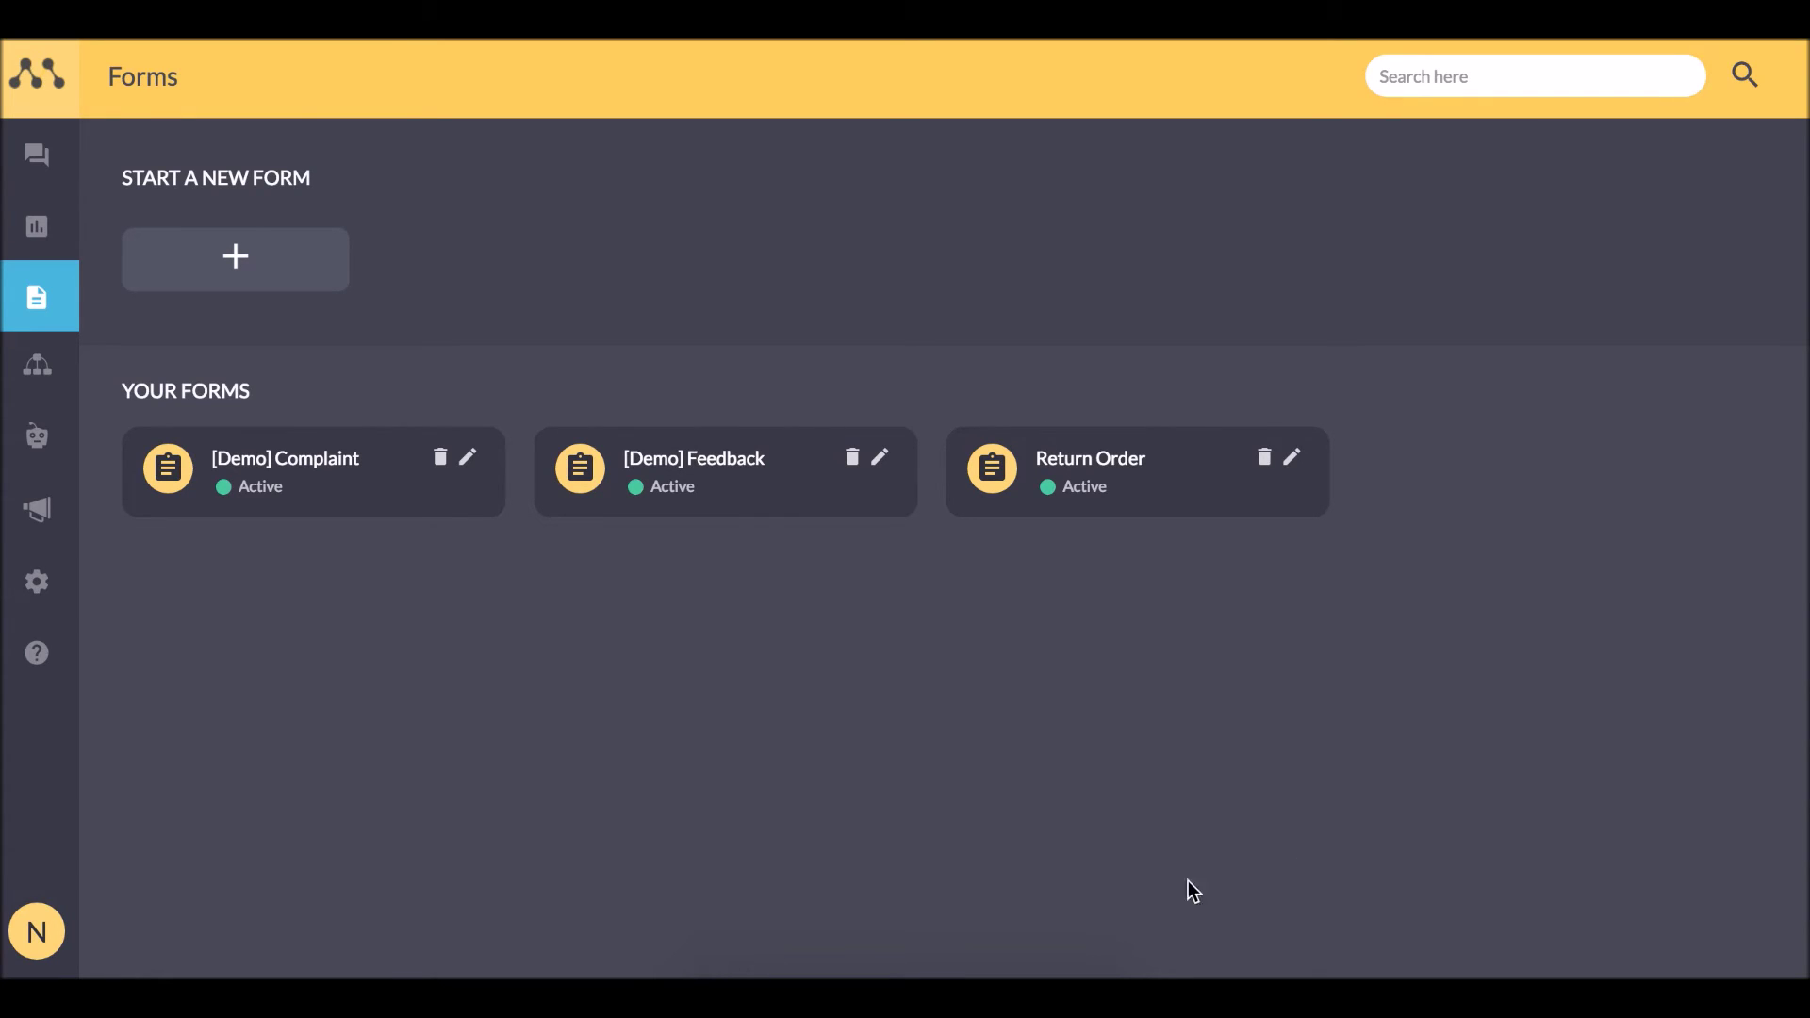
Start a new FAQ in Settings and give it the new category 'Cancellation'.
mouse_move(56, 506)
left_click(133, 566)
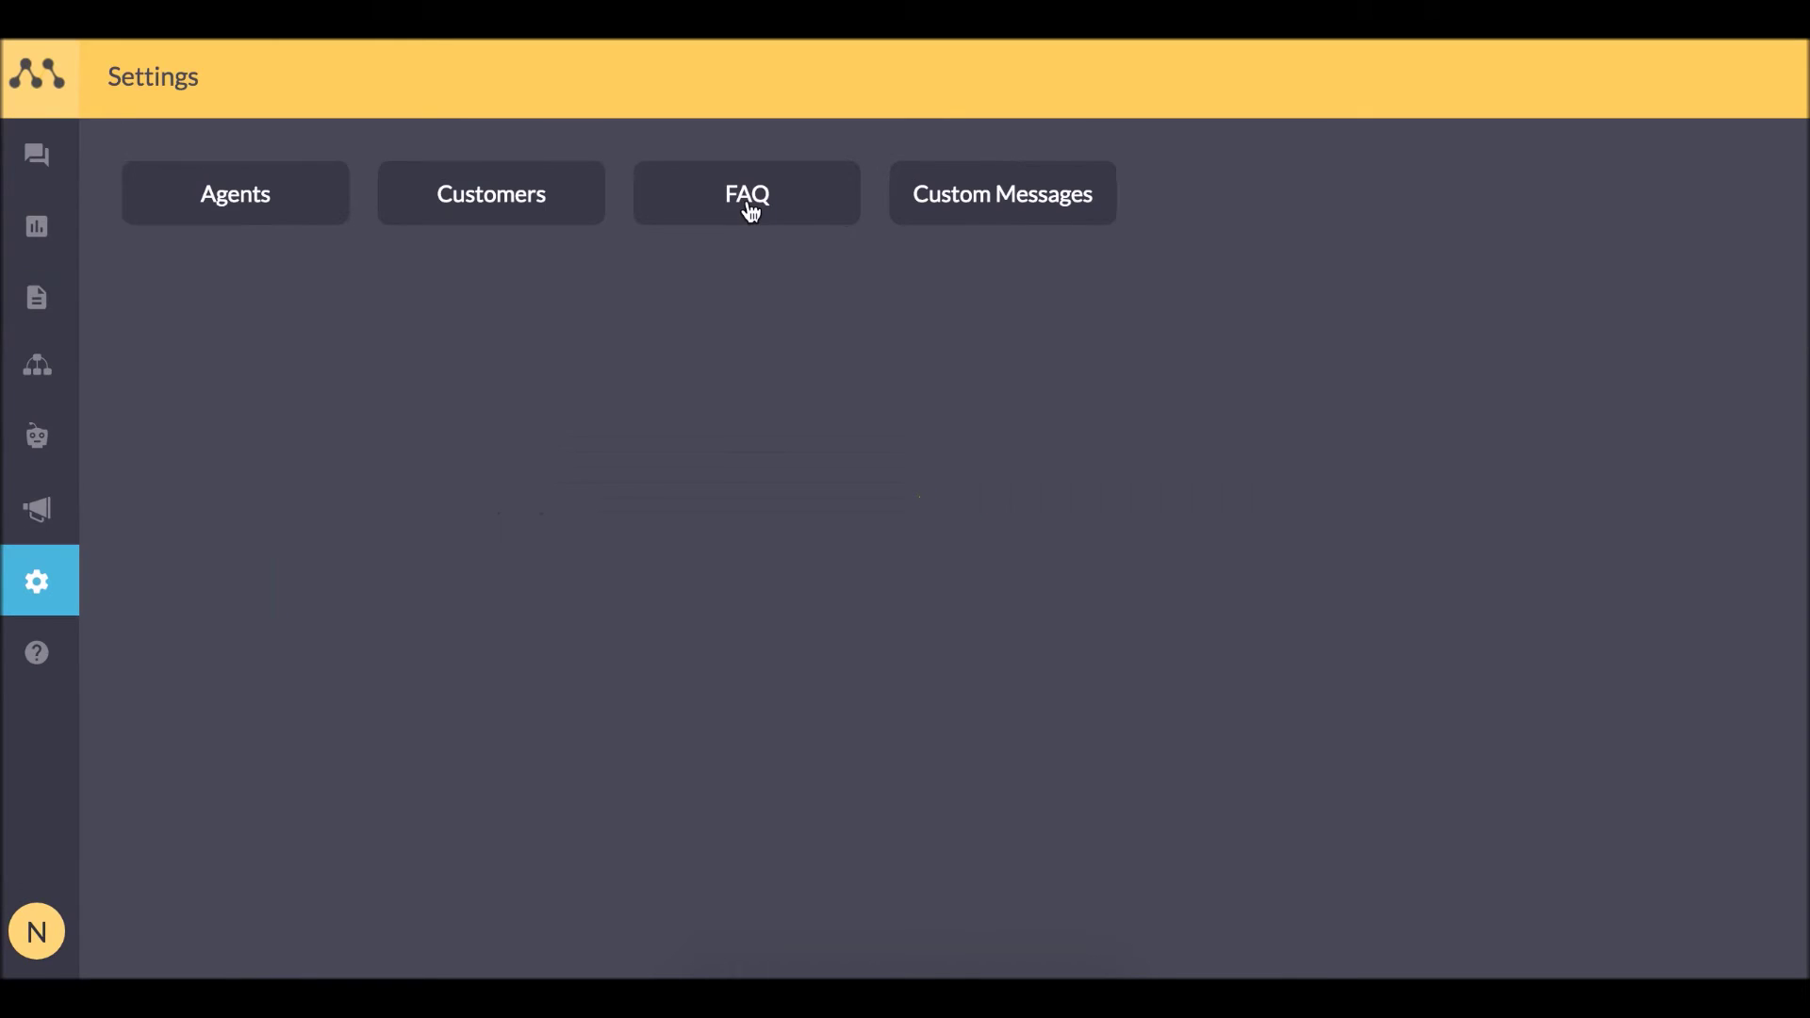
left_click(726, 218)
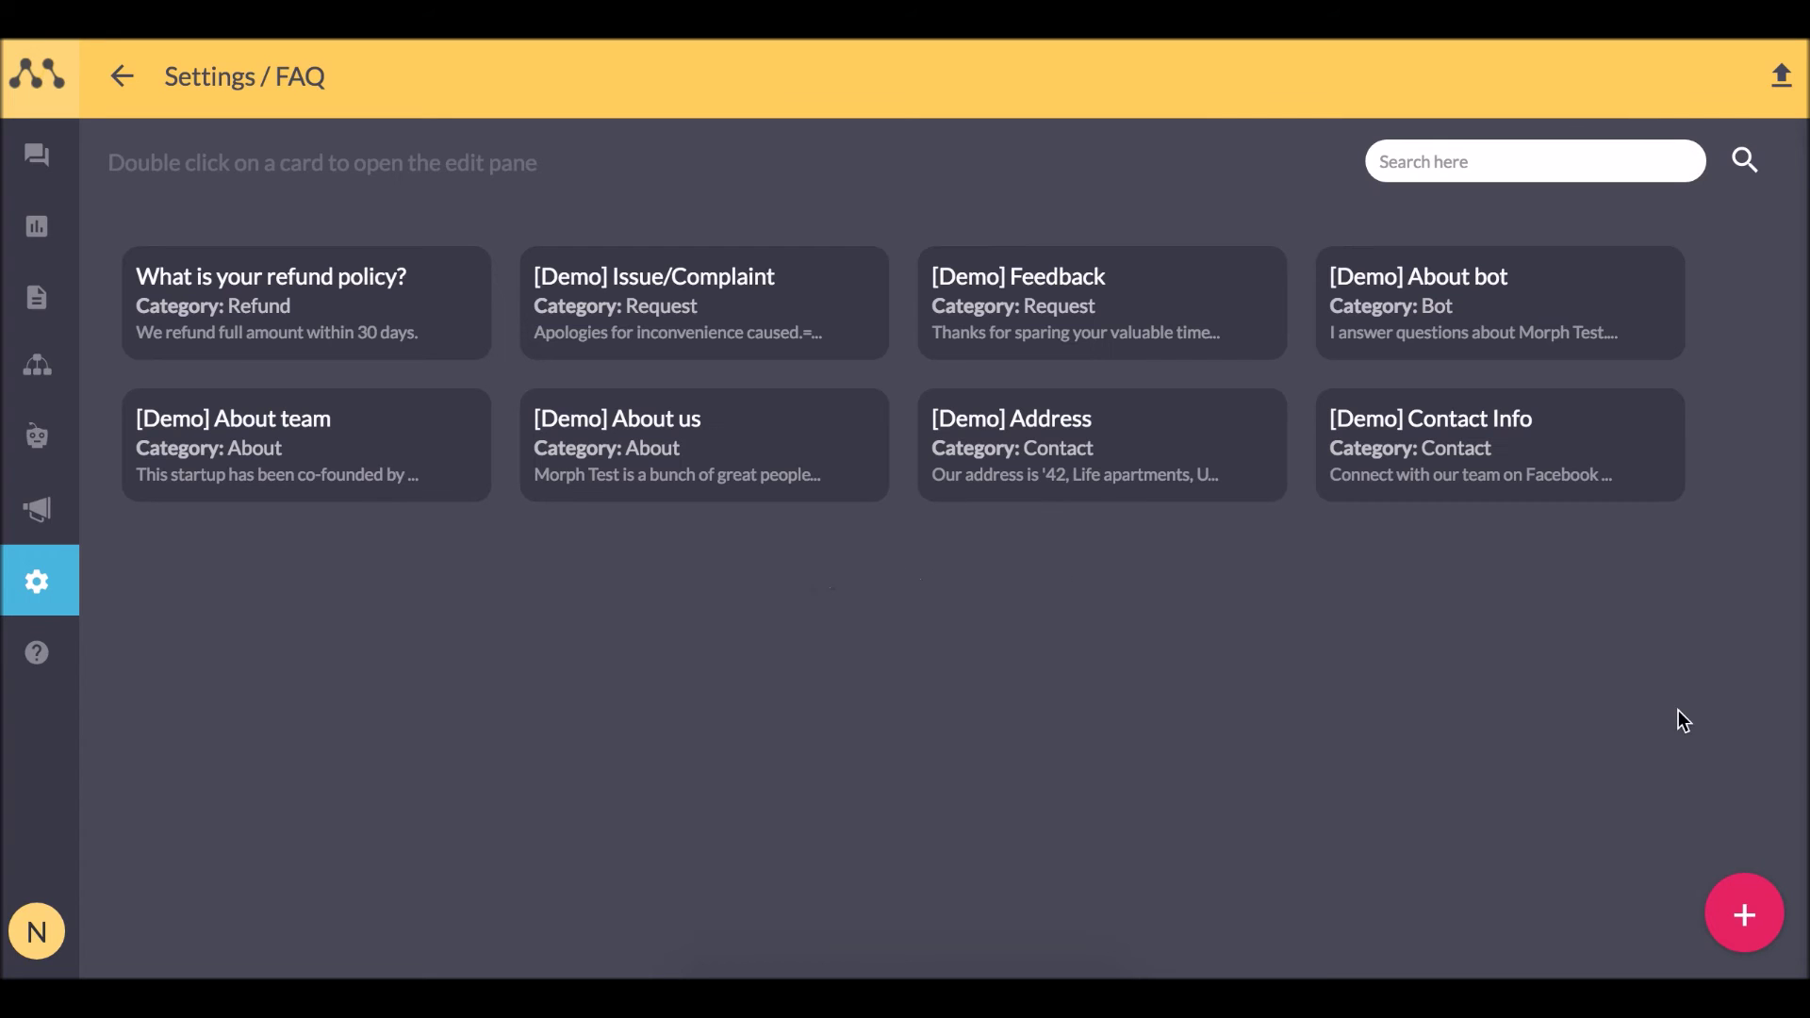
left_click(1744, 916)
left_click(1120, 238)
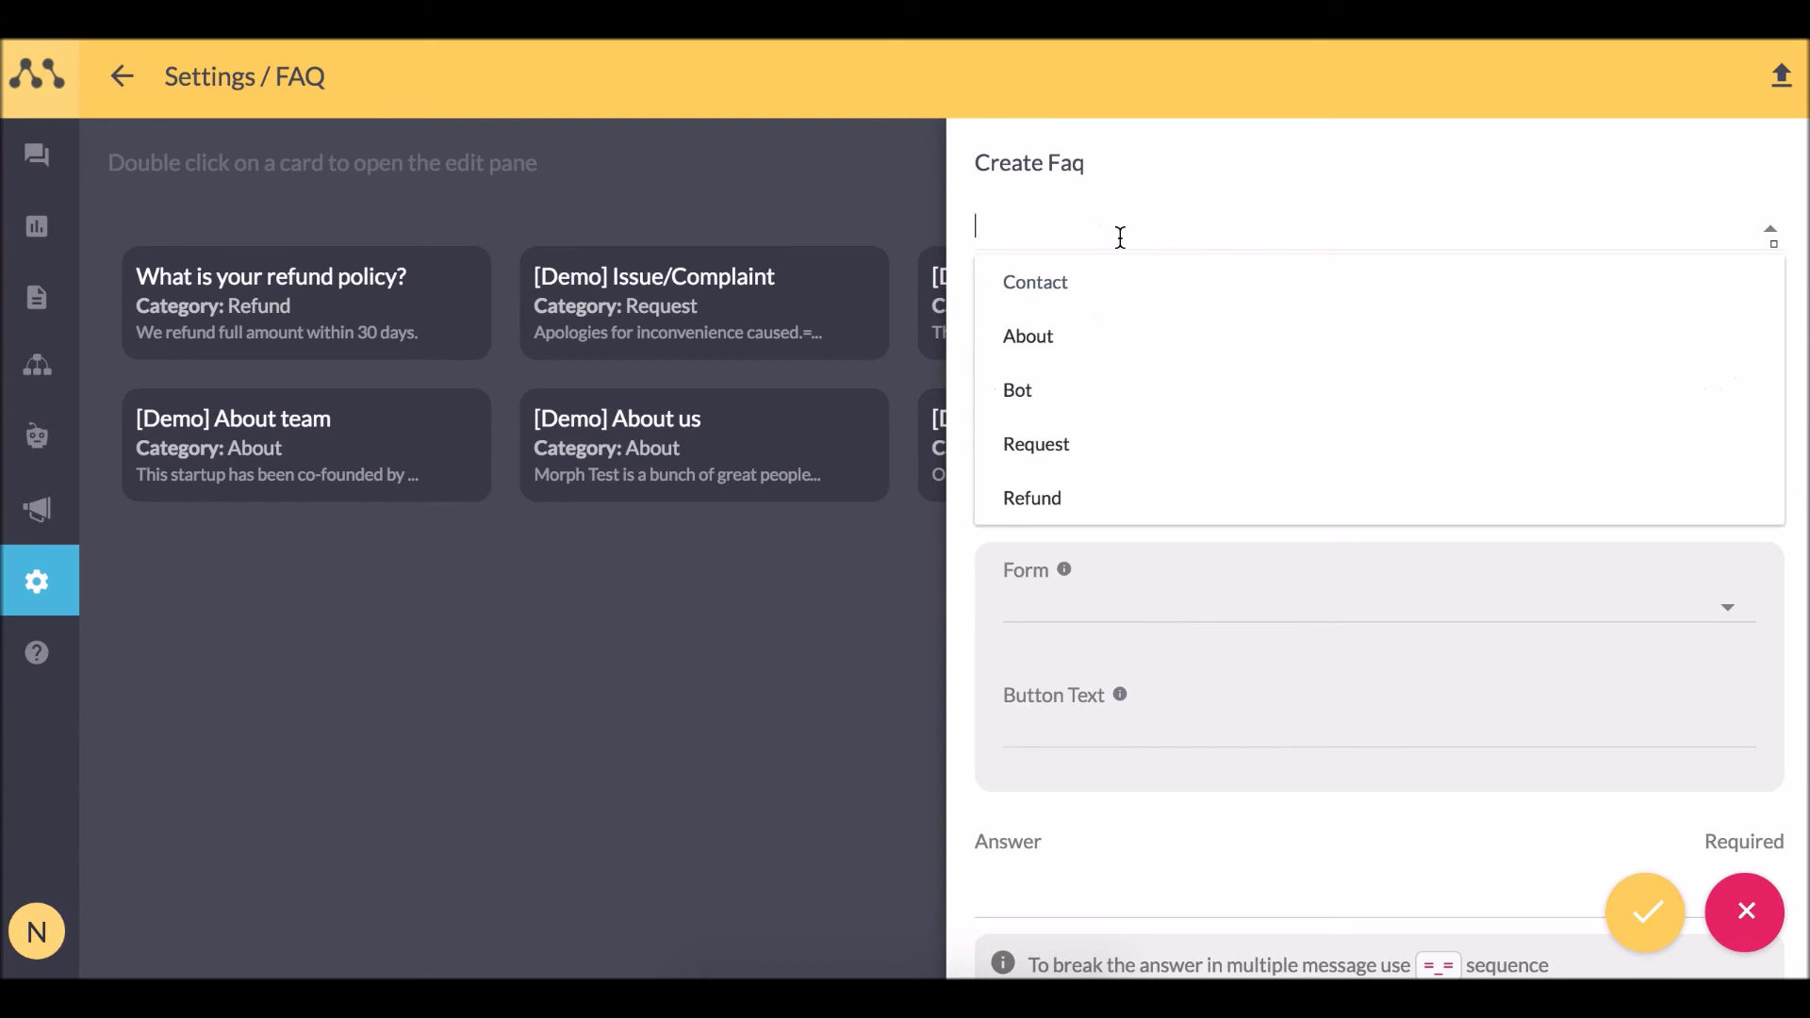
type("Career")
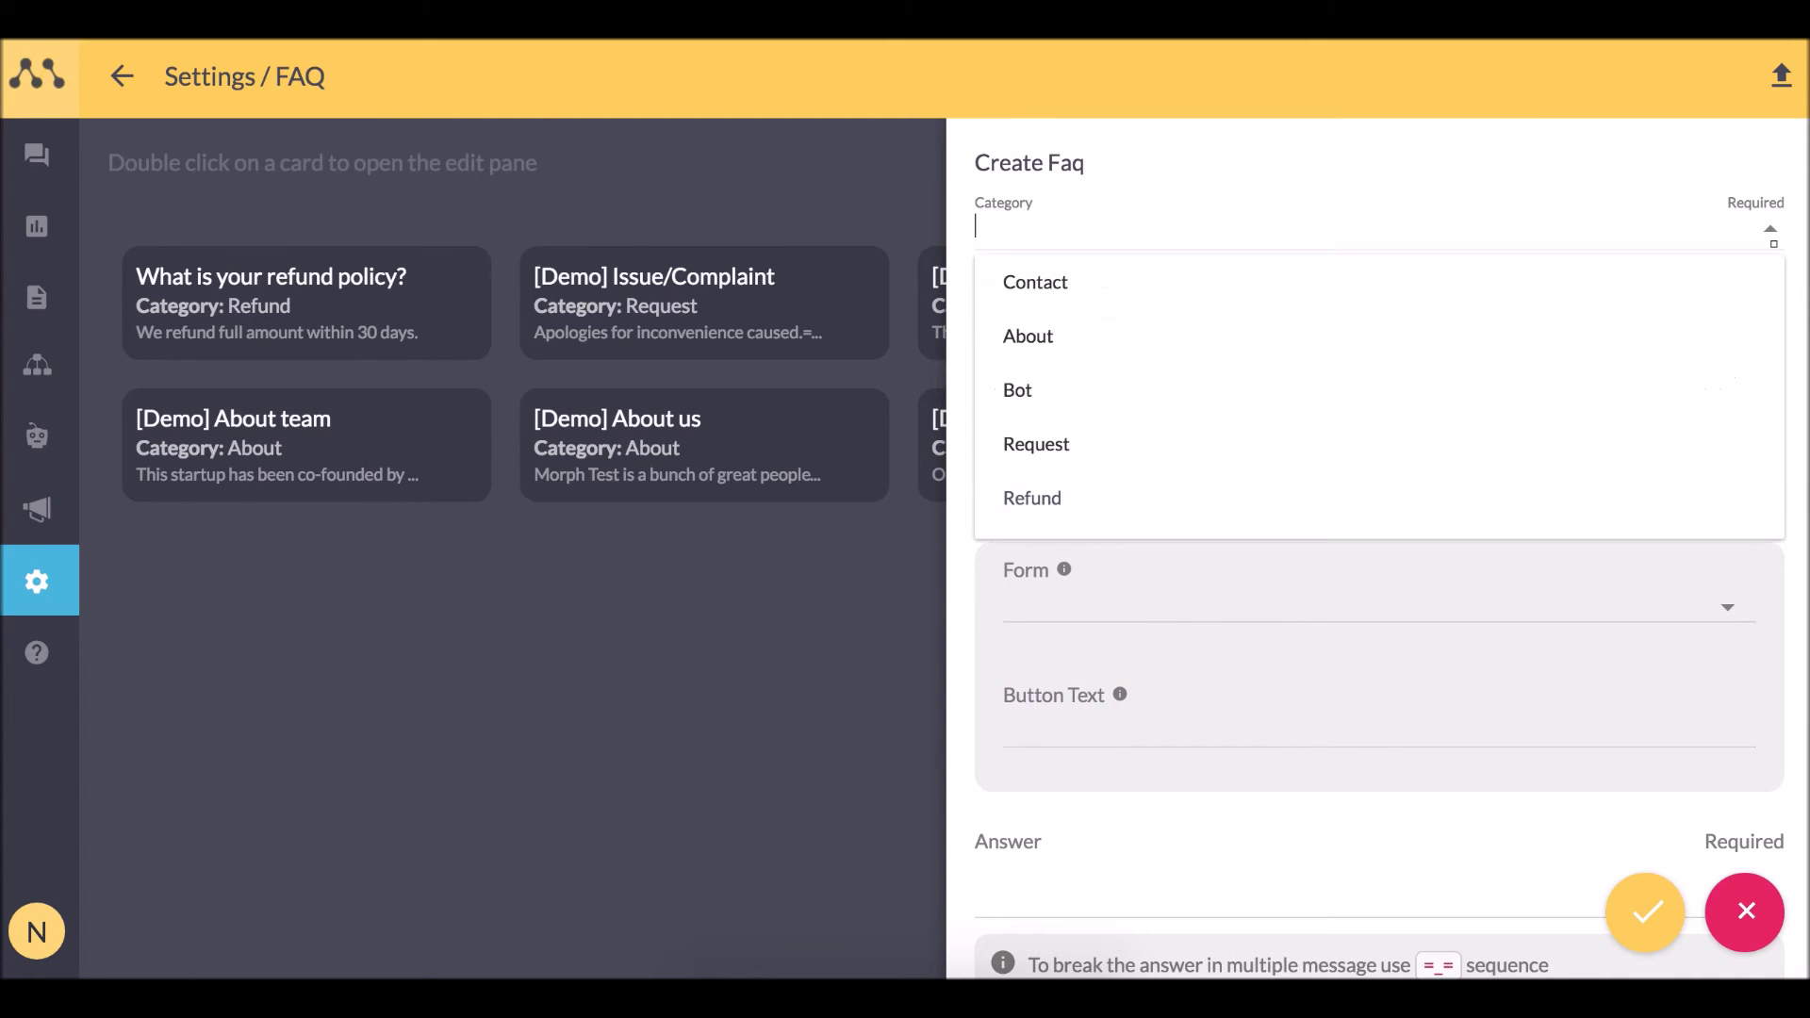
type("Cancellation")
left_click(1139, 283)
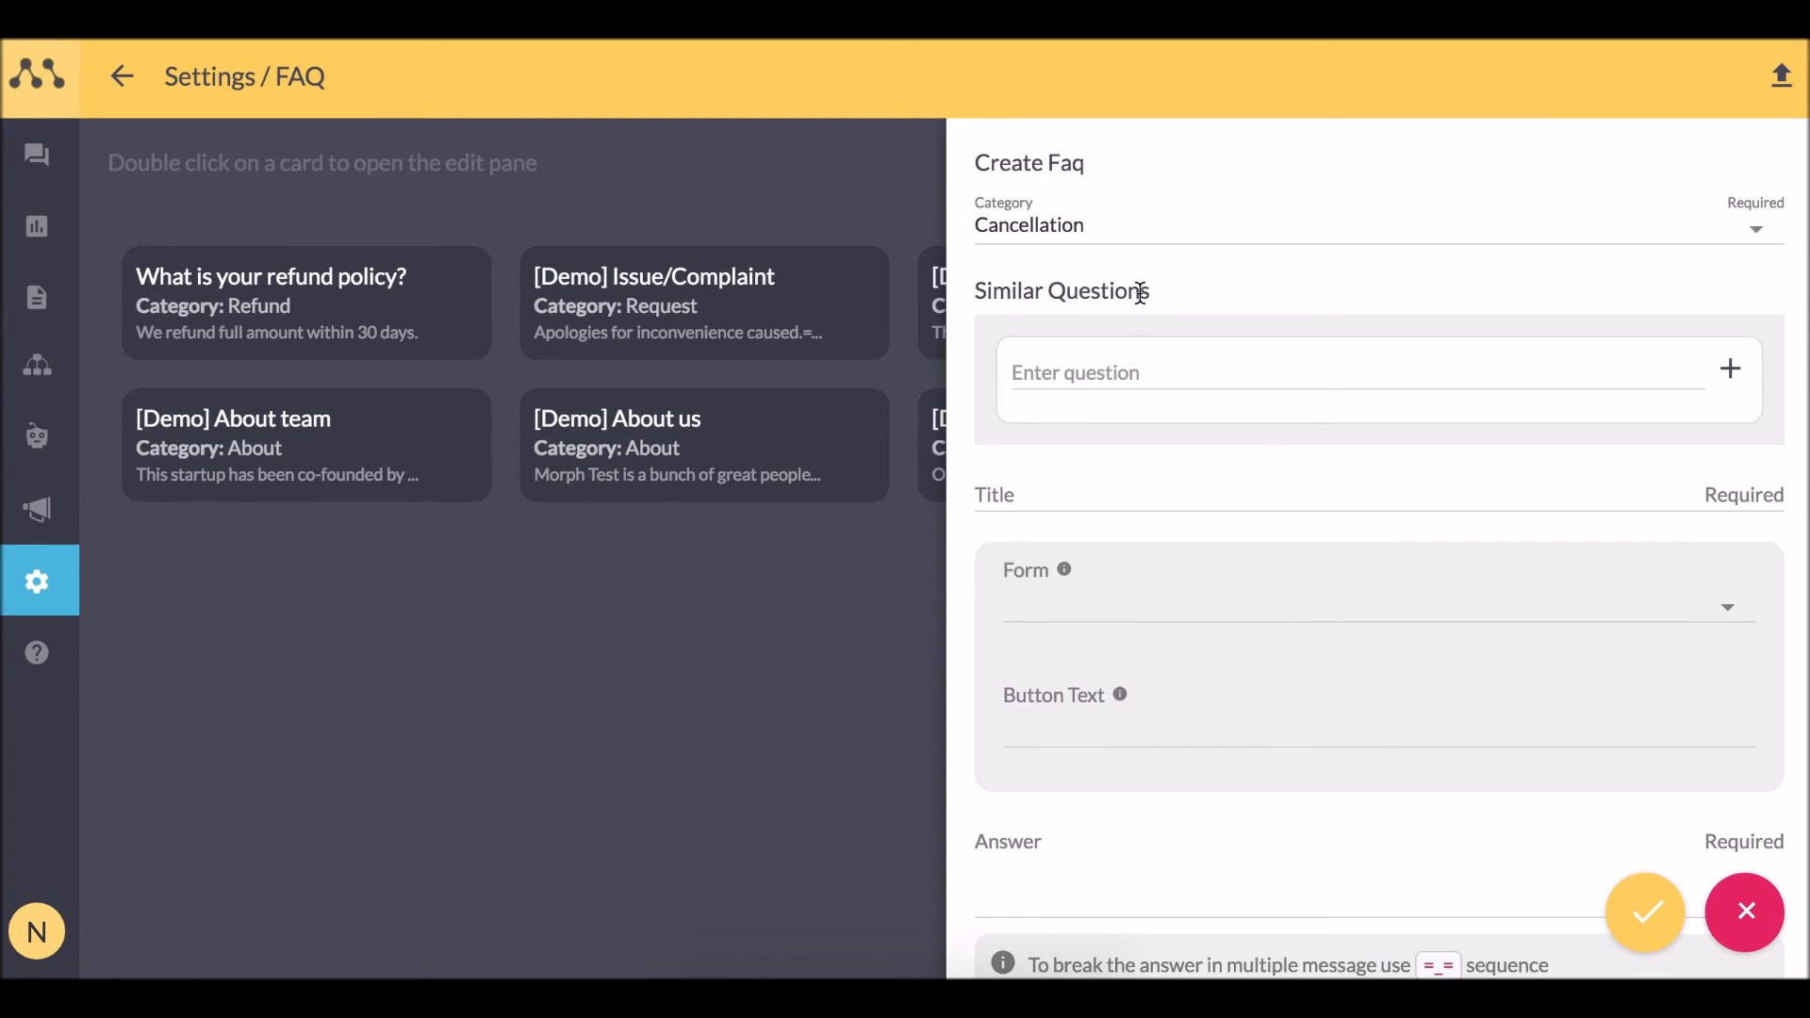
Enter question 'I want to cancel my order' with answer 'Sure, please help me with a few details'.
left_click(1120, 370)
type("I want to cancel my order")
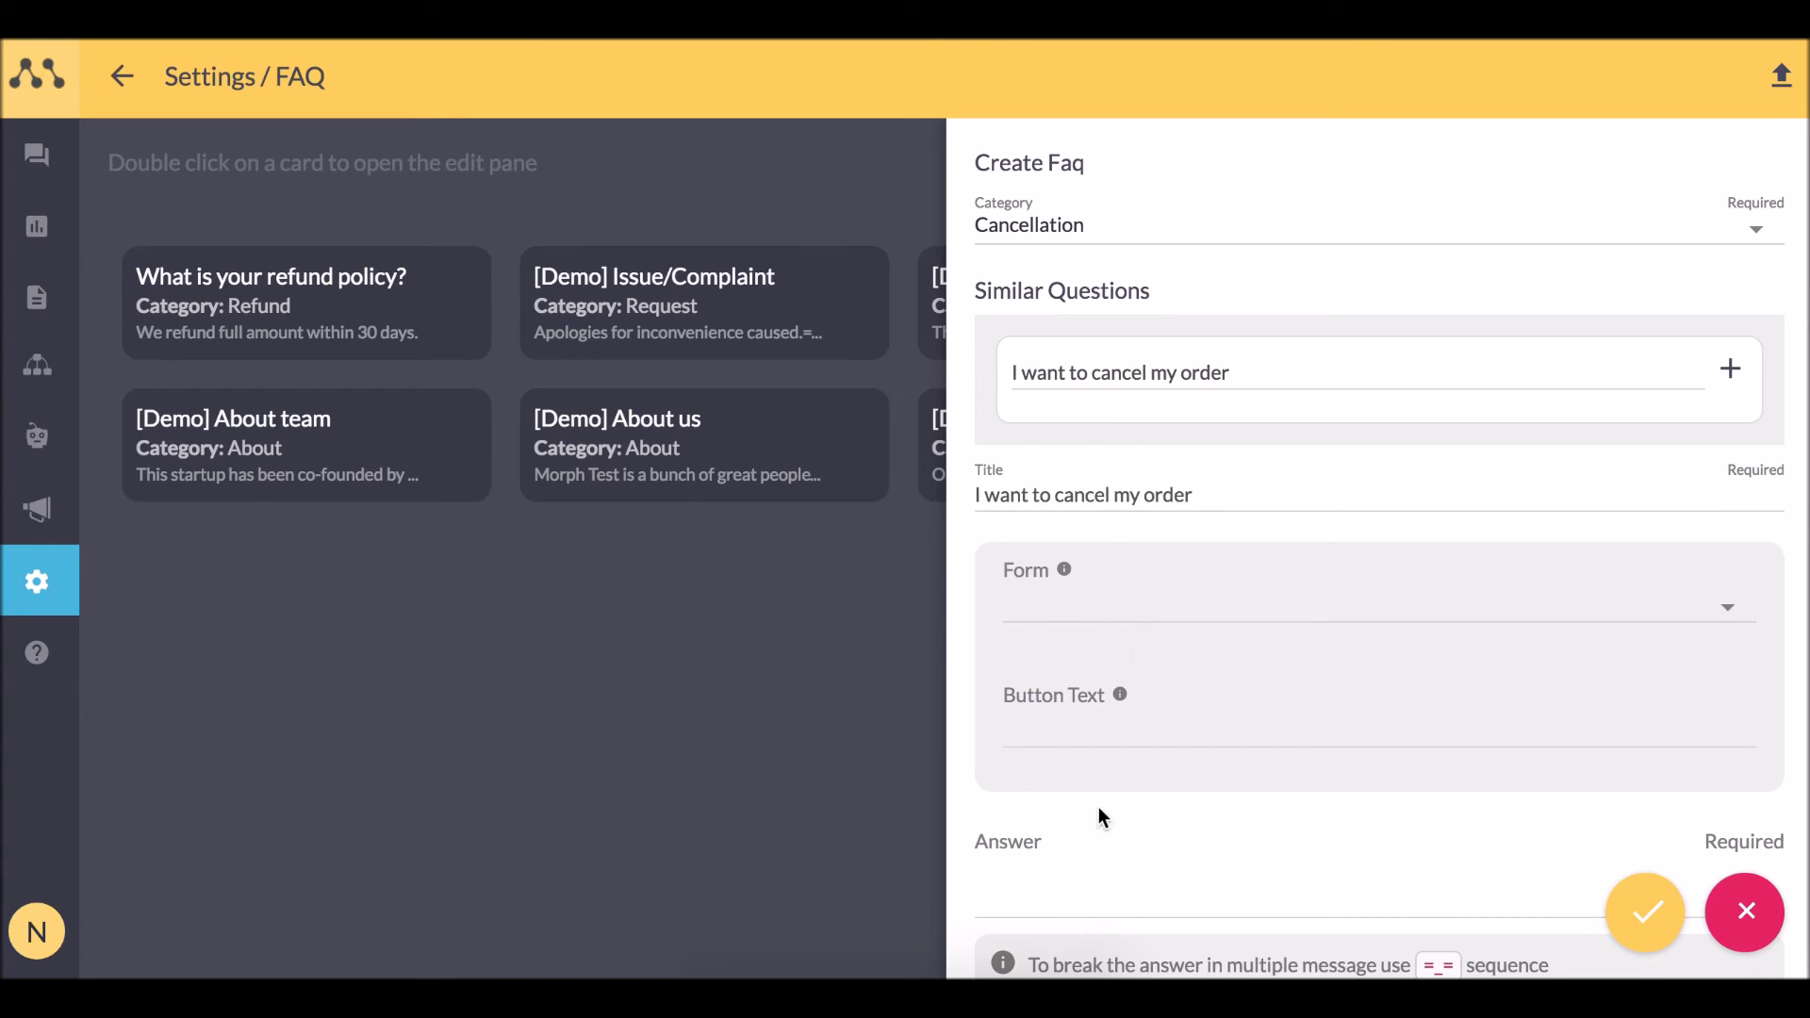
left_click(1075, 867)
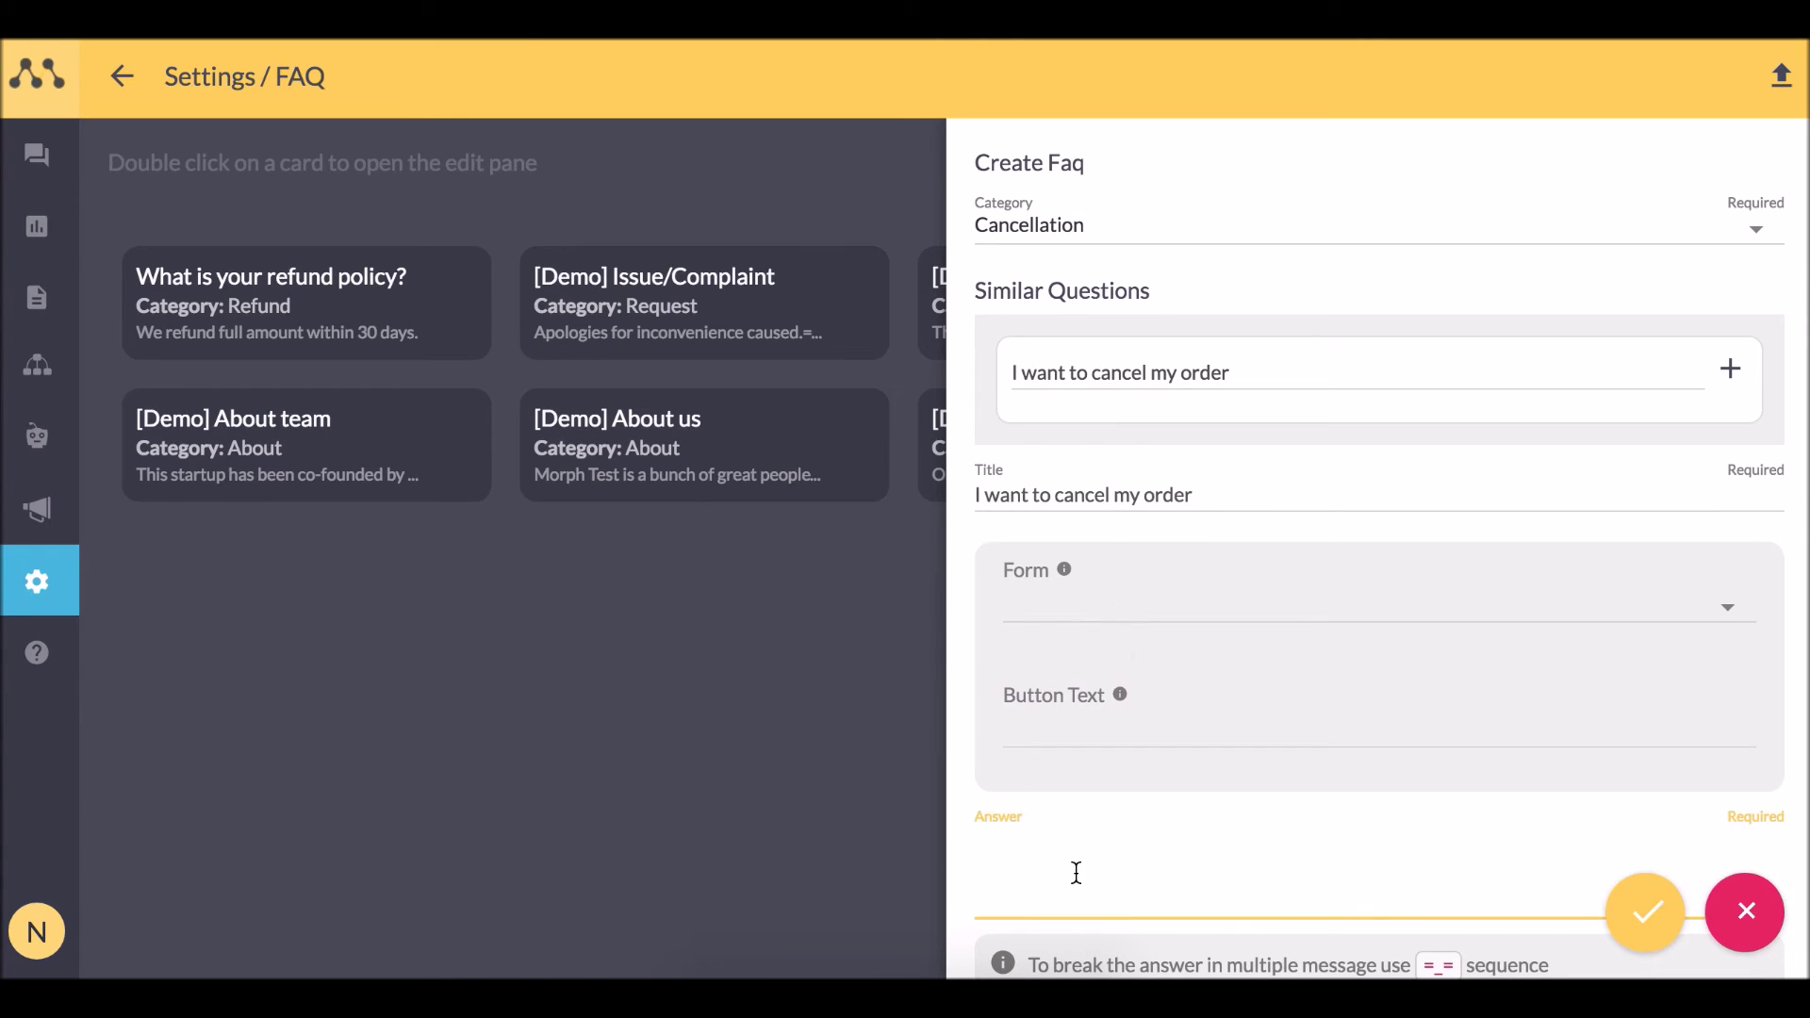
type("Sure, please help me with a few details")
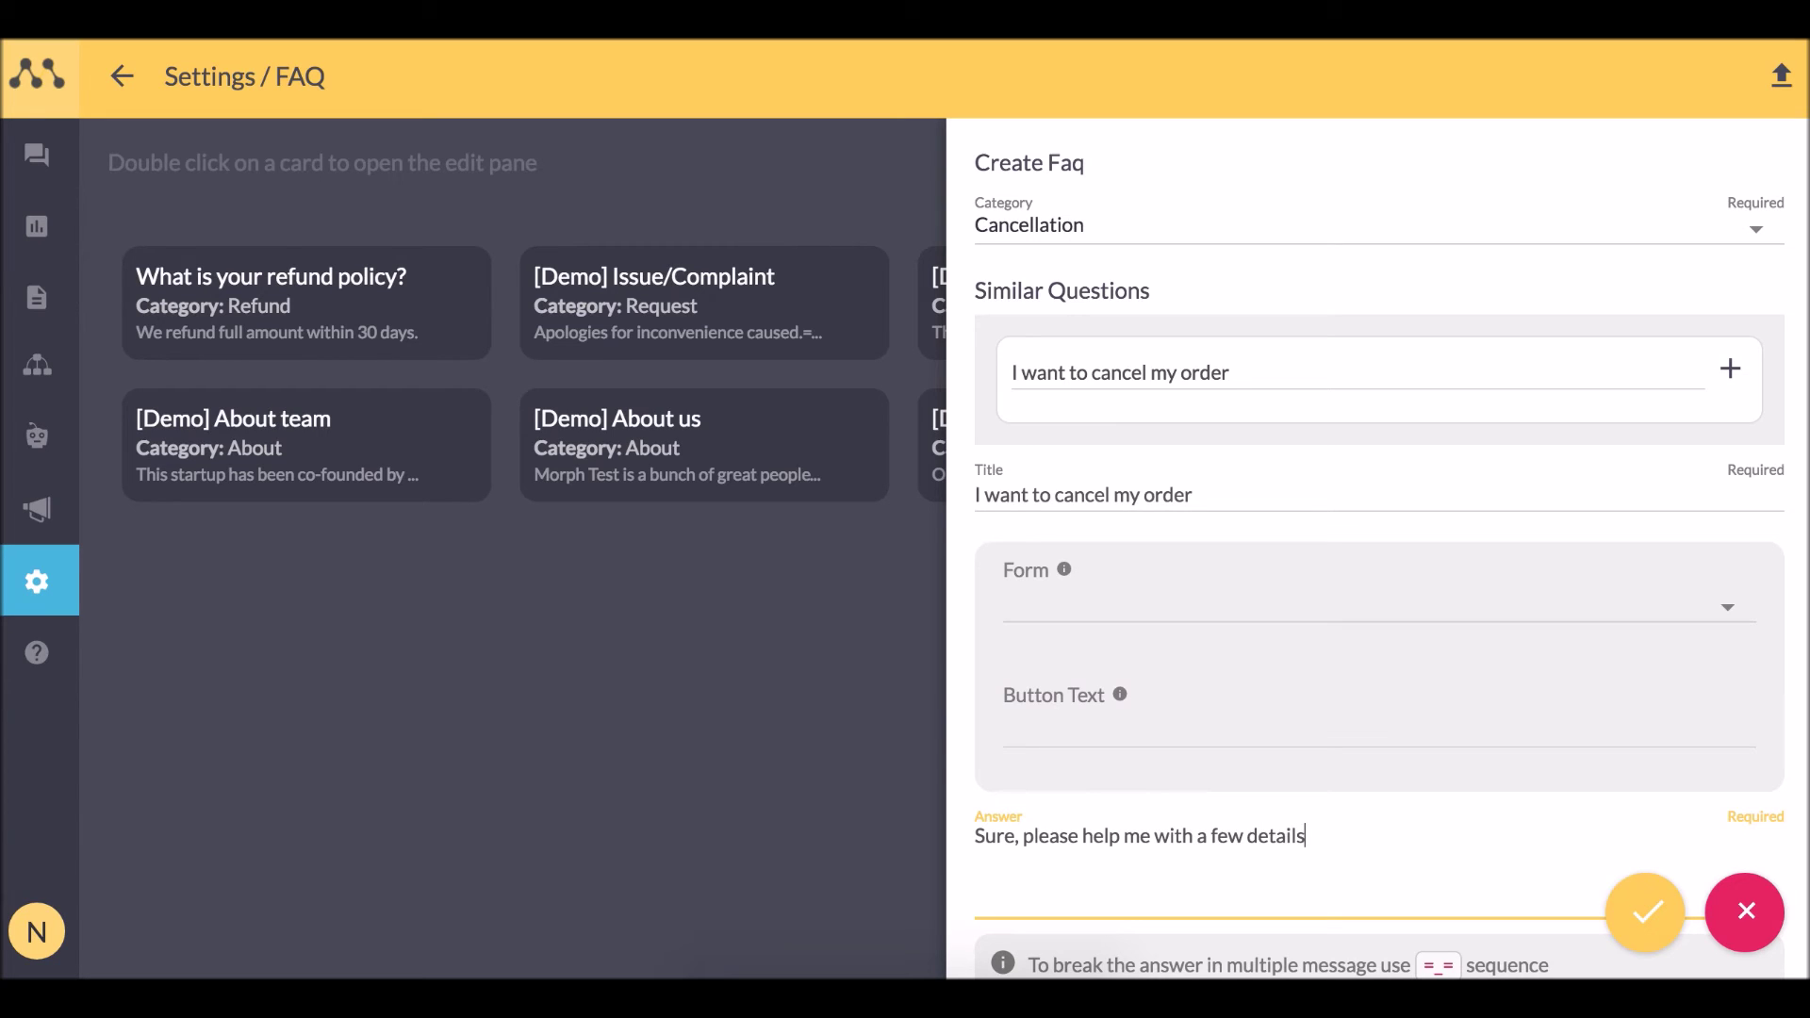
Link the Return Order form with a 'Place return' button and save the FAQ.
left_click(1060, 607)
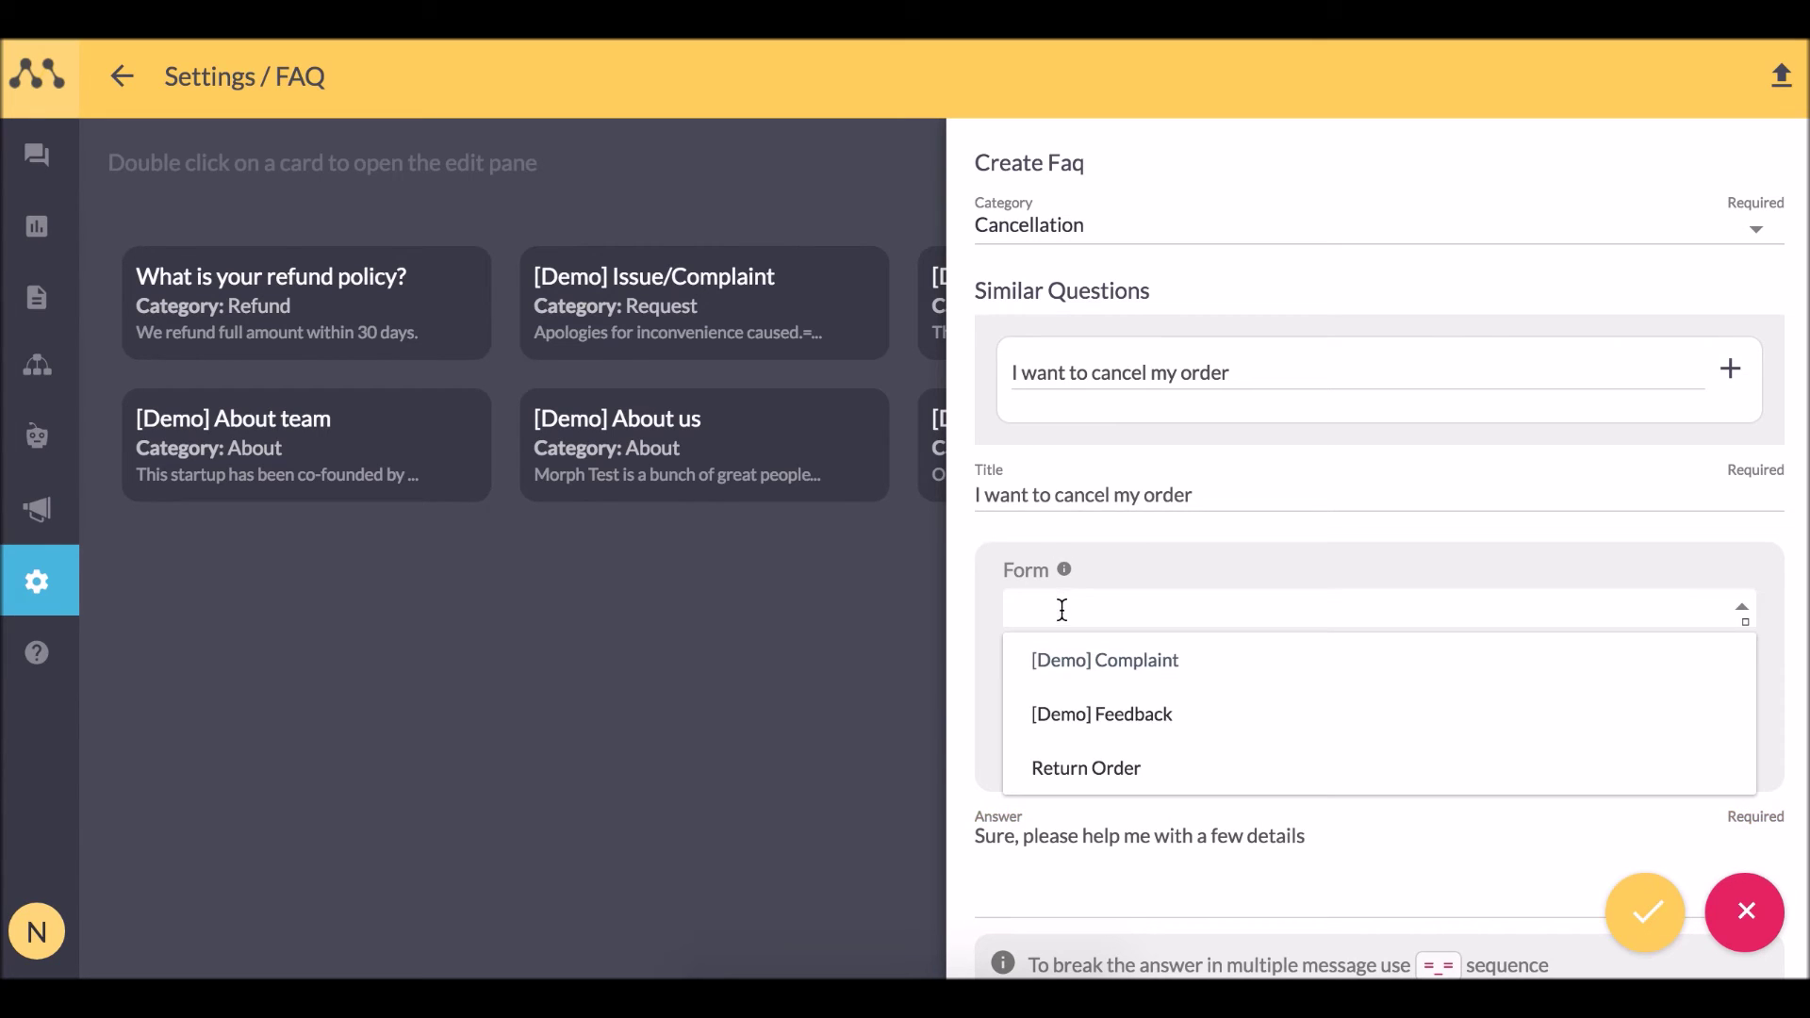
left_click(1128, 769)
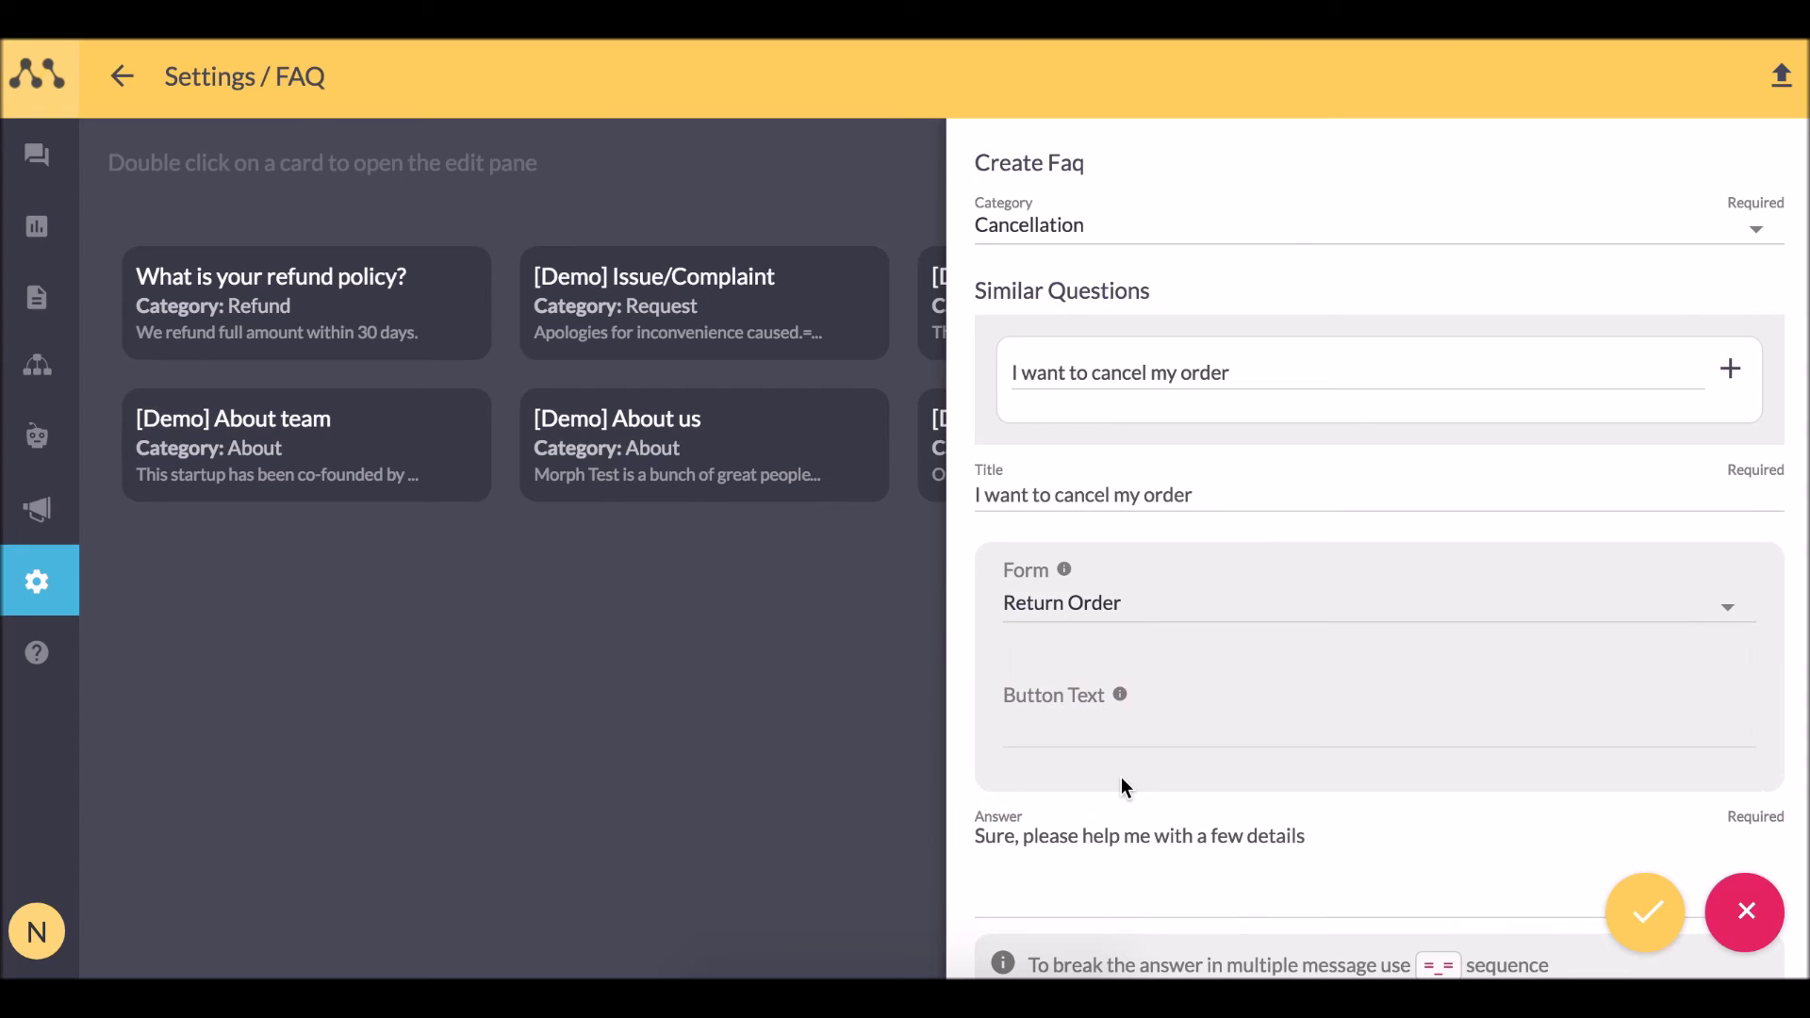
left_click(1173, 730)
type("Place return")
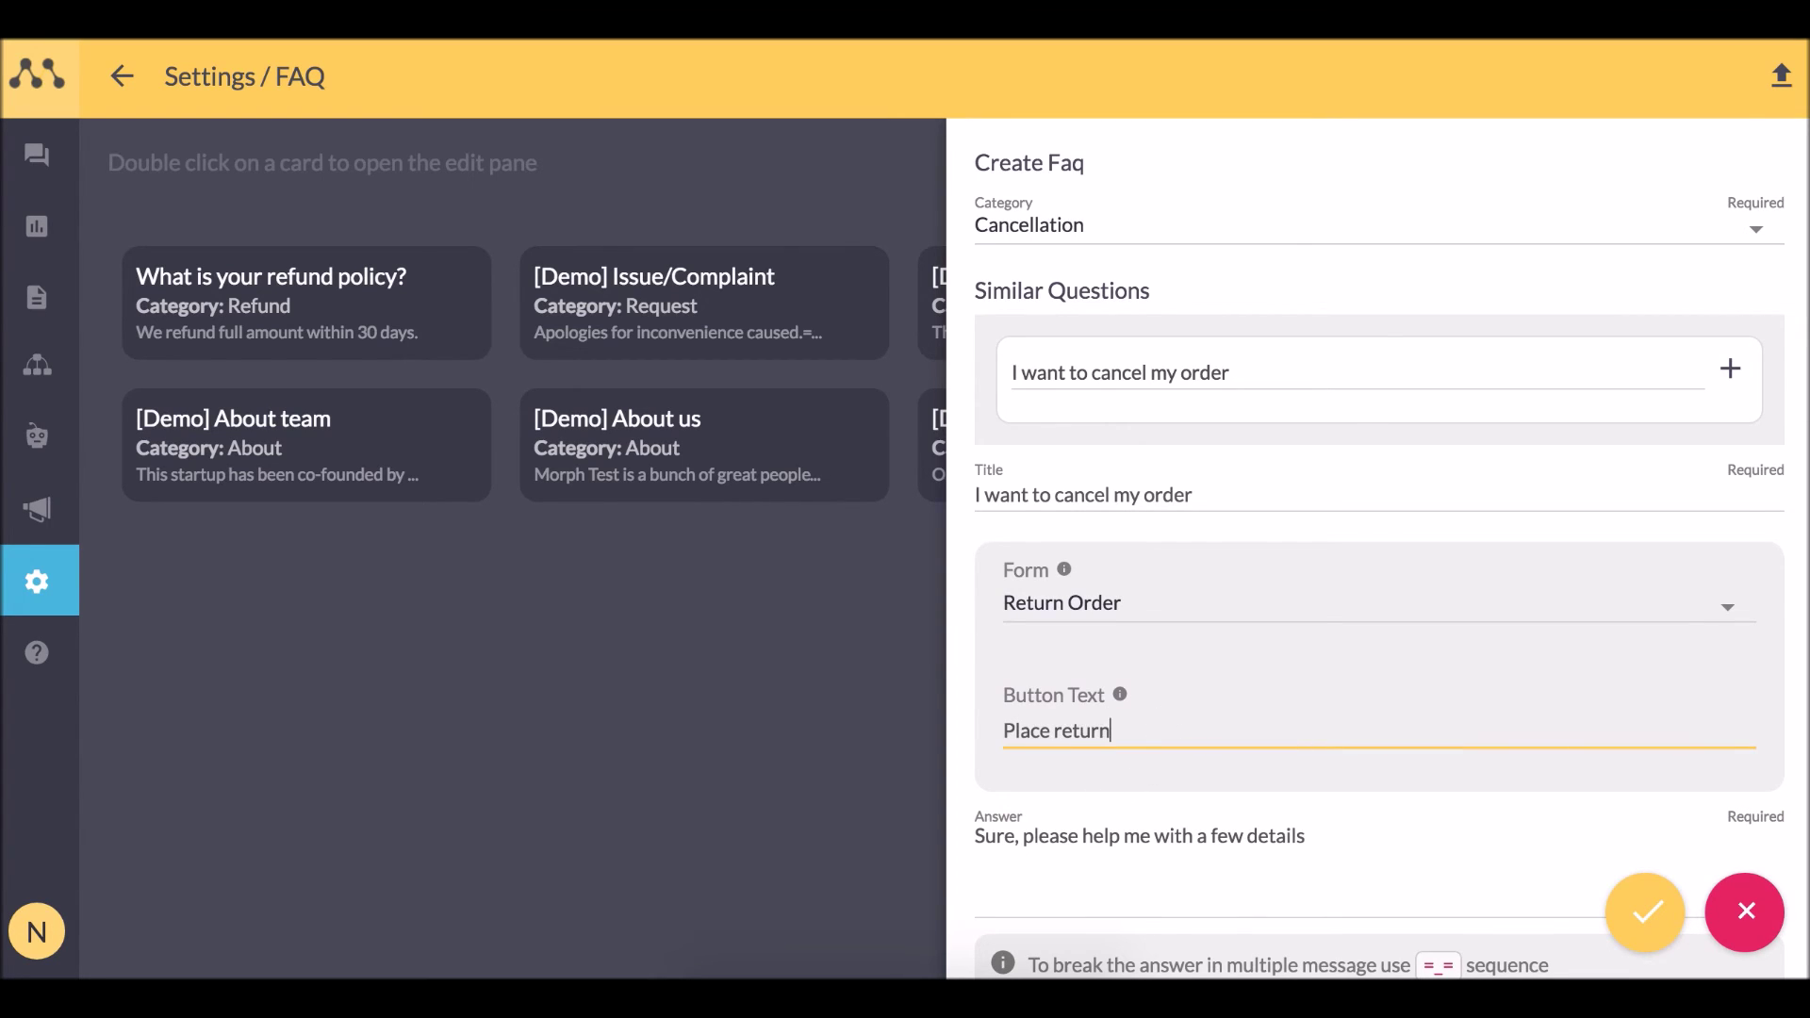
left_click(1631, 922)
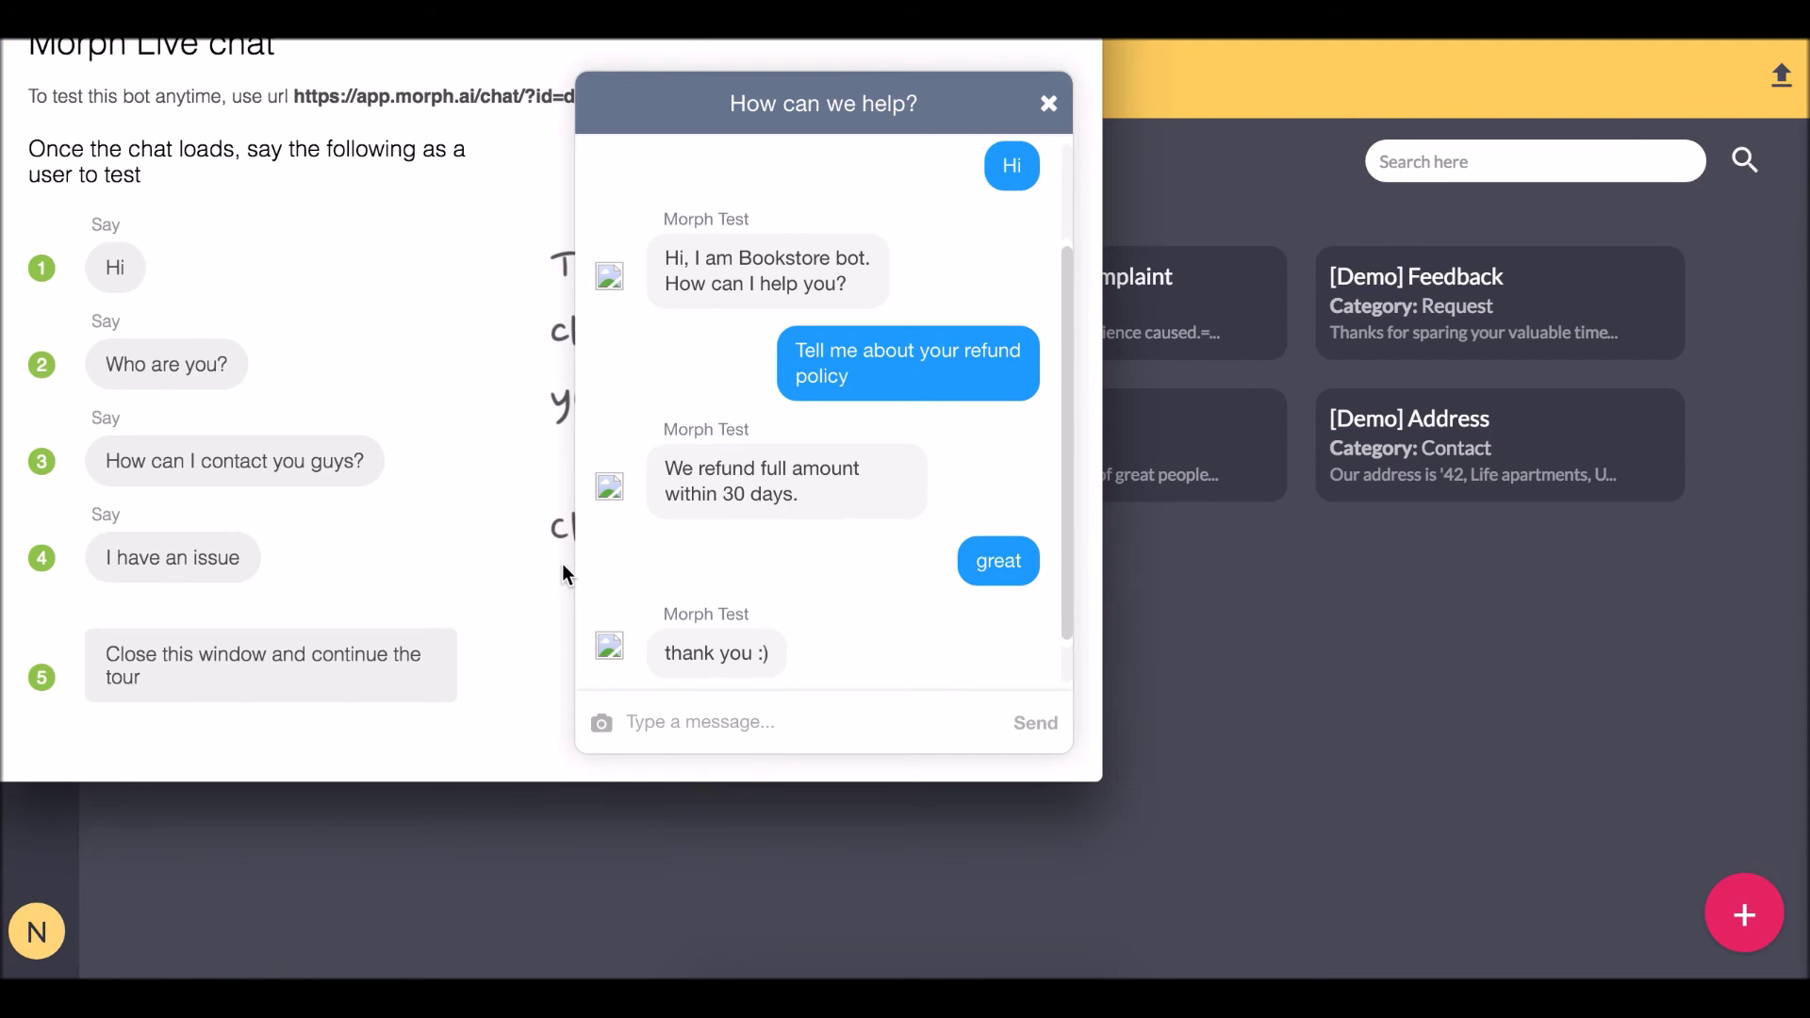
Send 'I want to cancel my order' in the test chat and start the return form.
left_click(805, 718)
type("I want to canc")
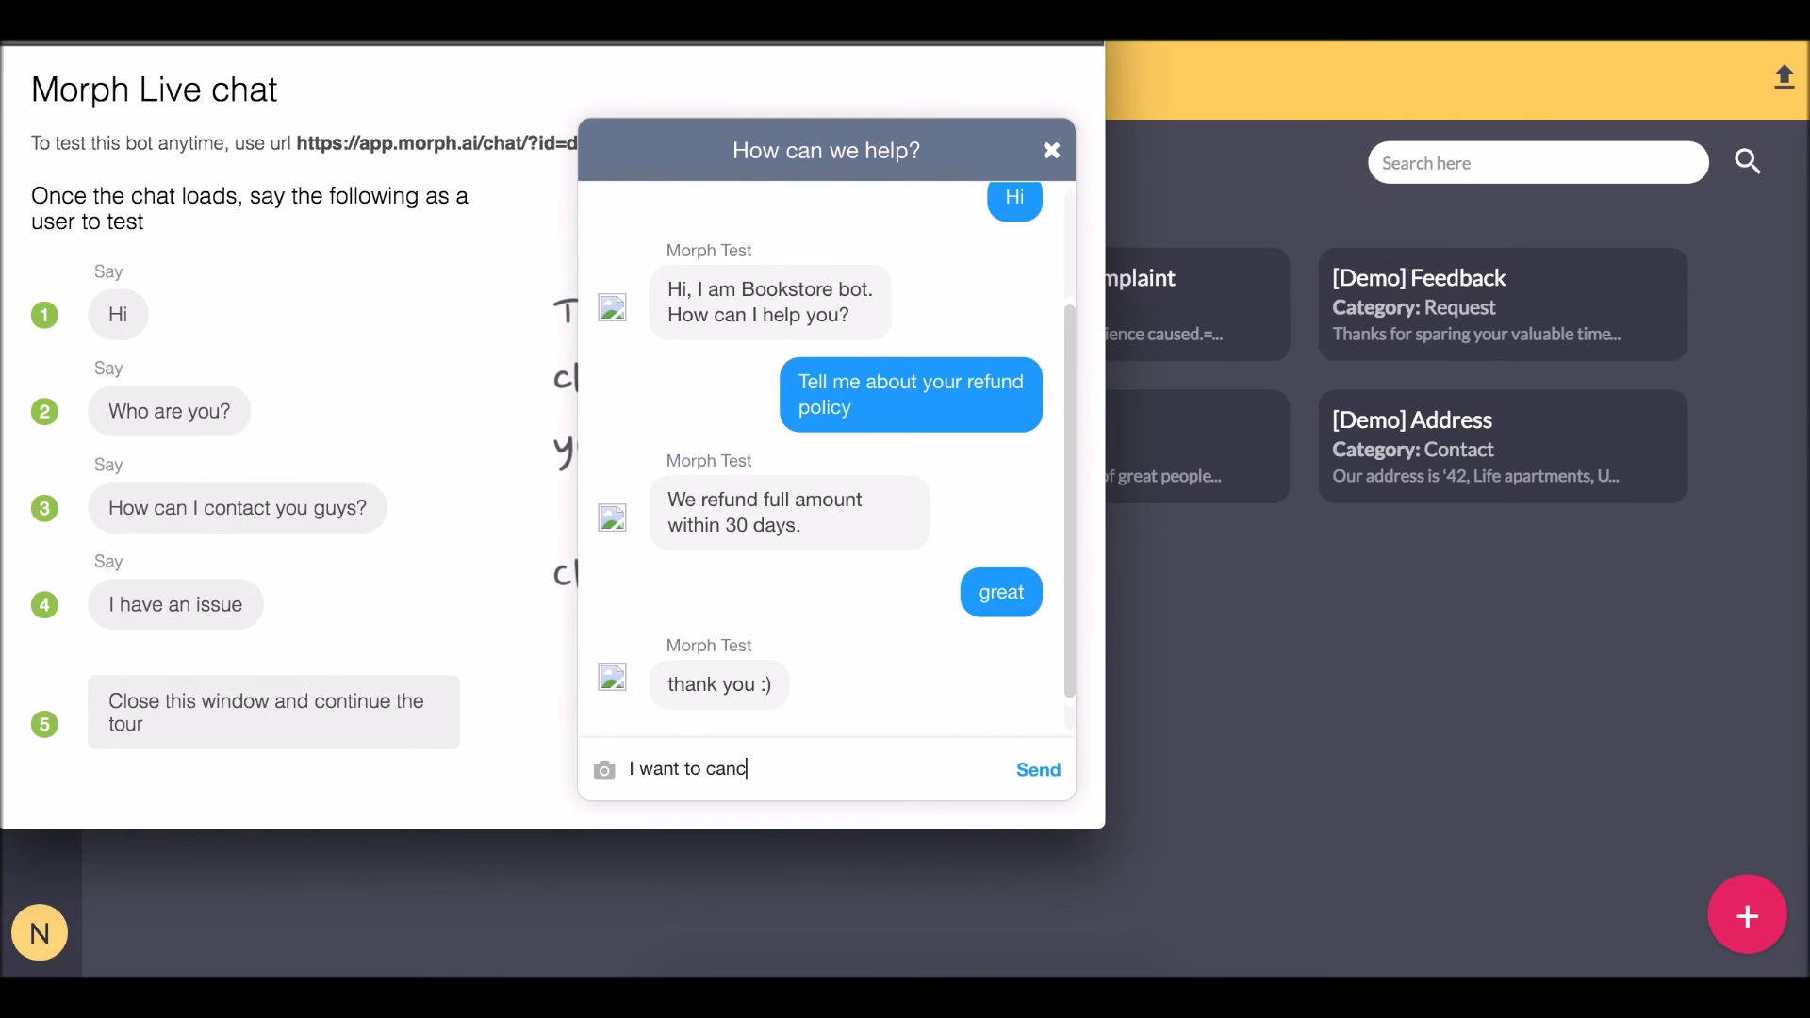
type("el my order")
key("Return")
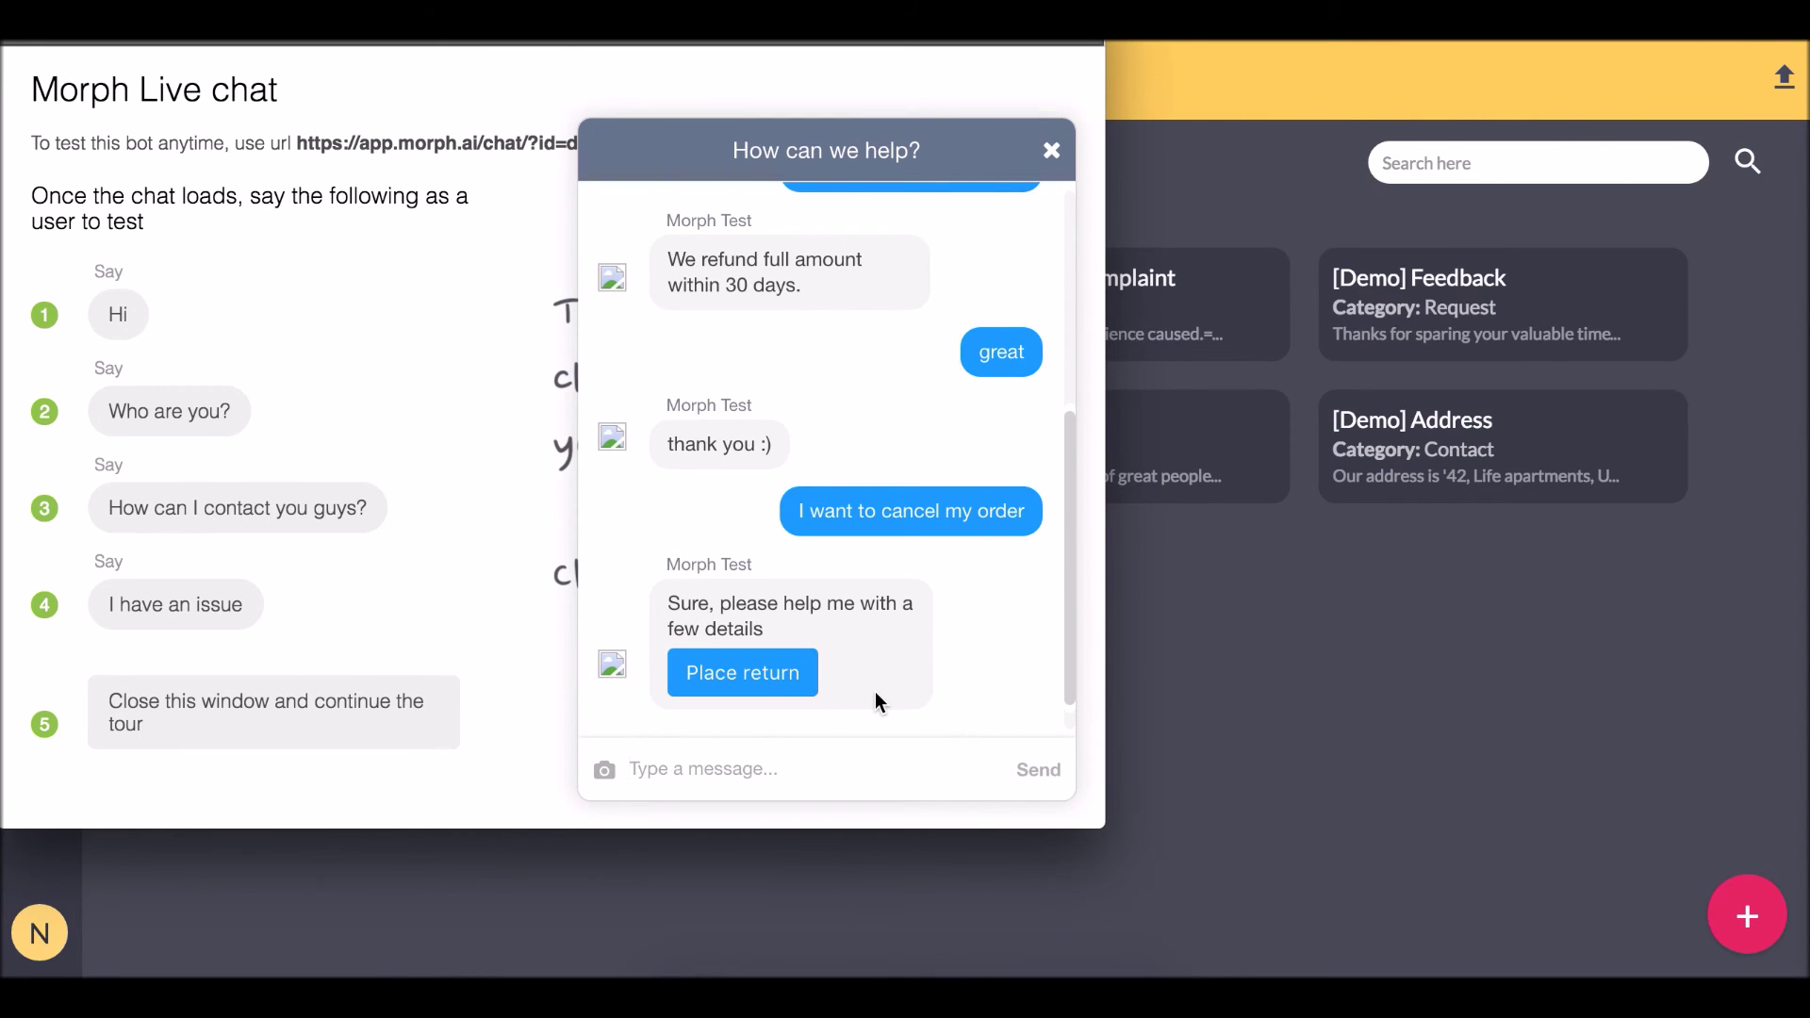
left_click(778, 688)
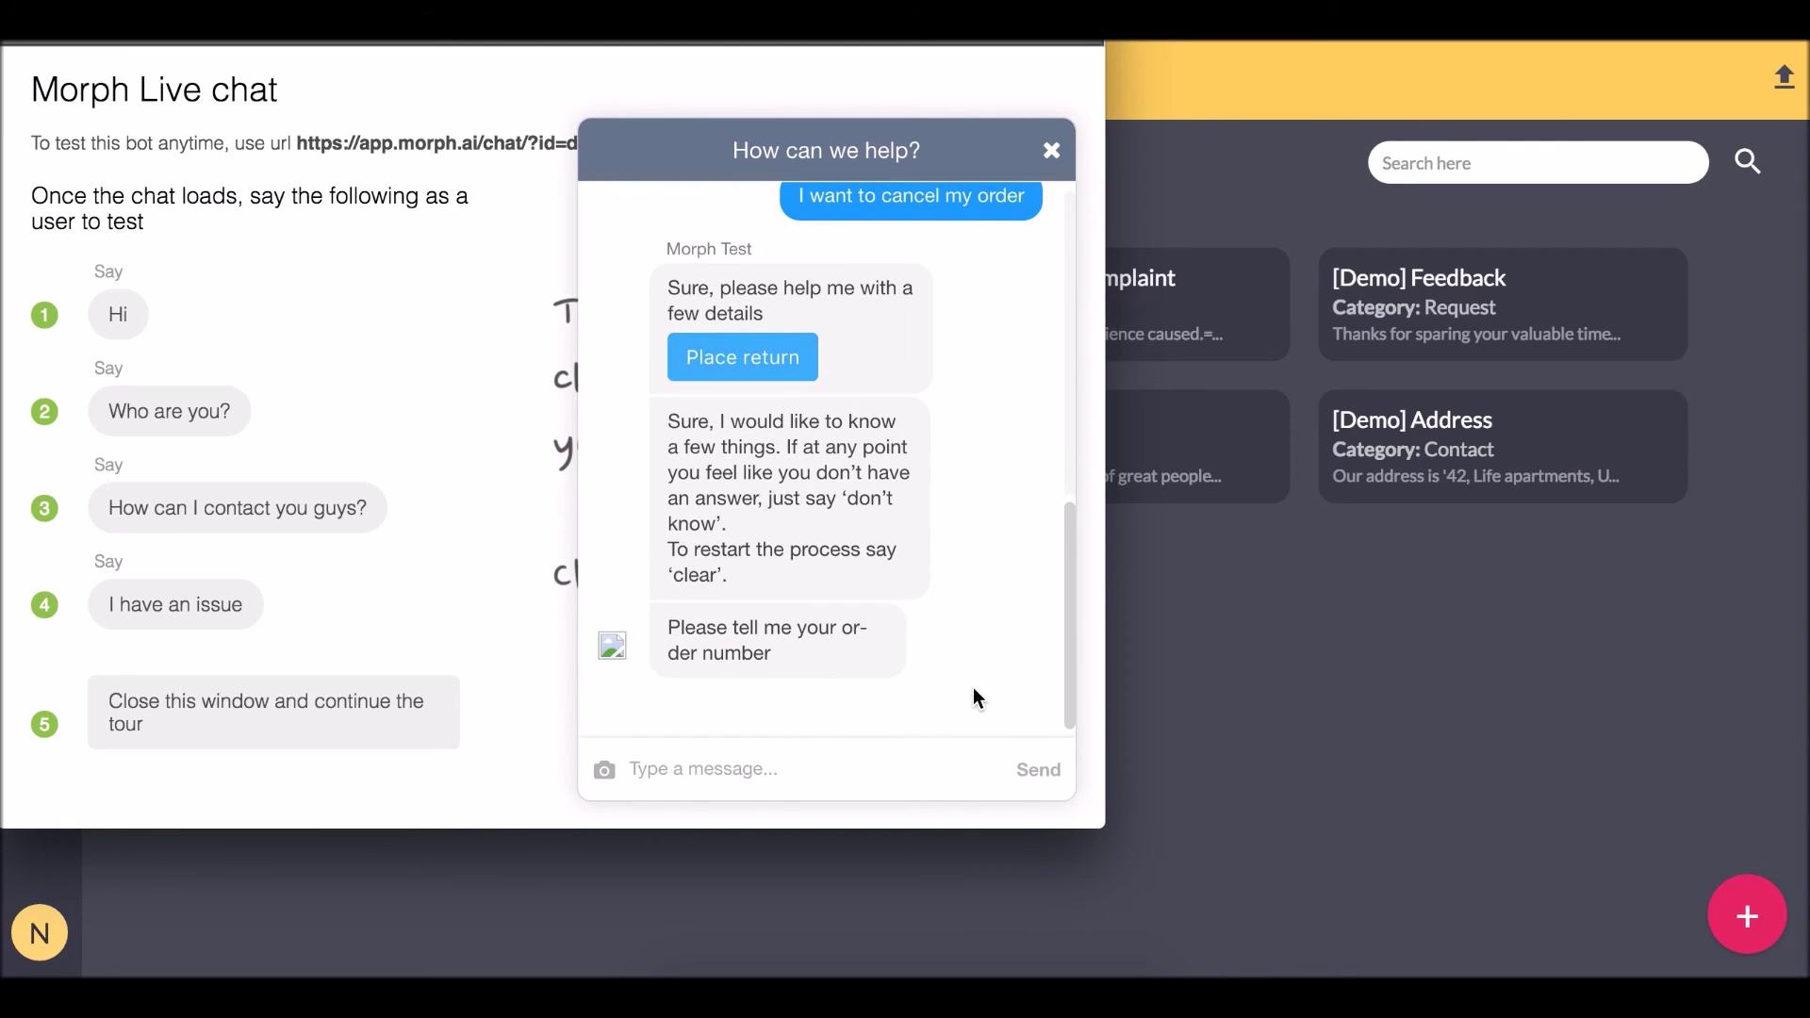
Answer the form with order 32432, reason 'My book was torn', and slot '2pm to 3pm'.
left_click(857, 771)
type("32432")
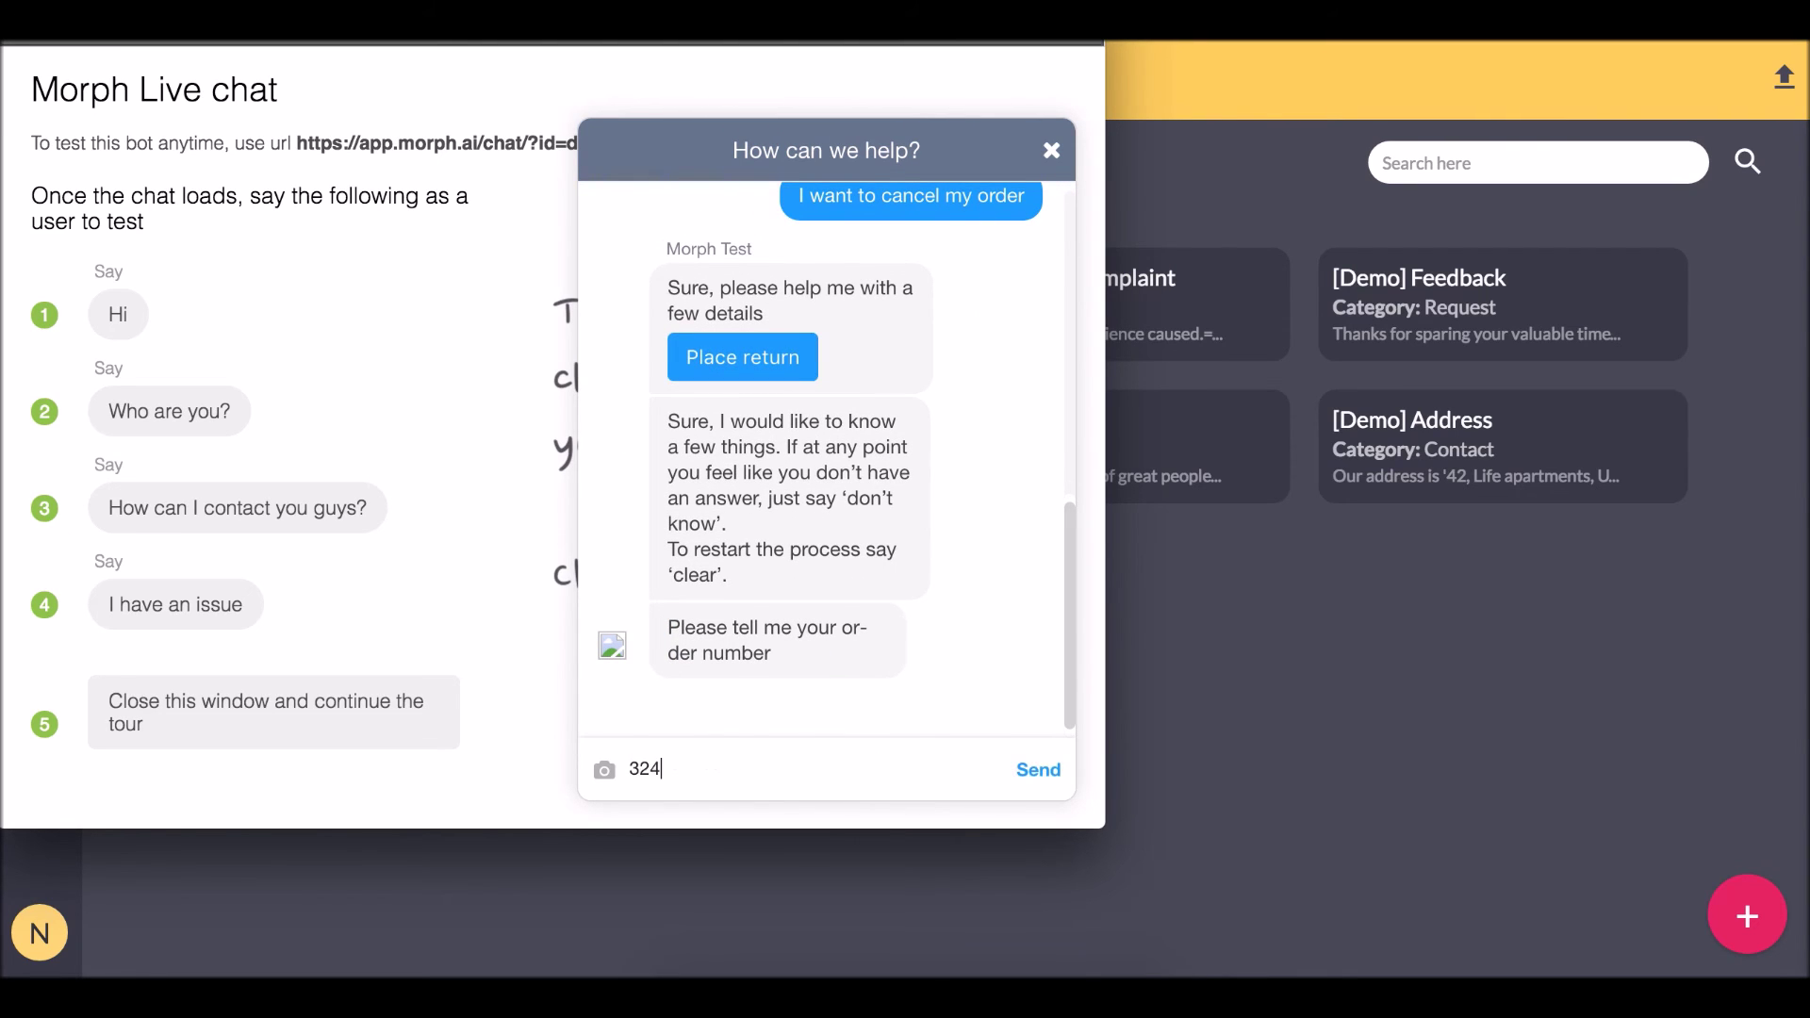
key("Return")
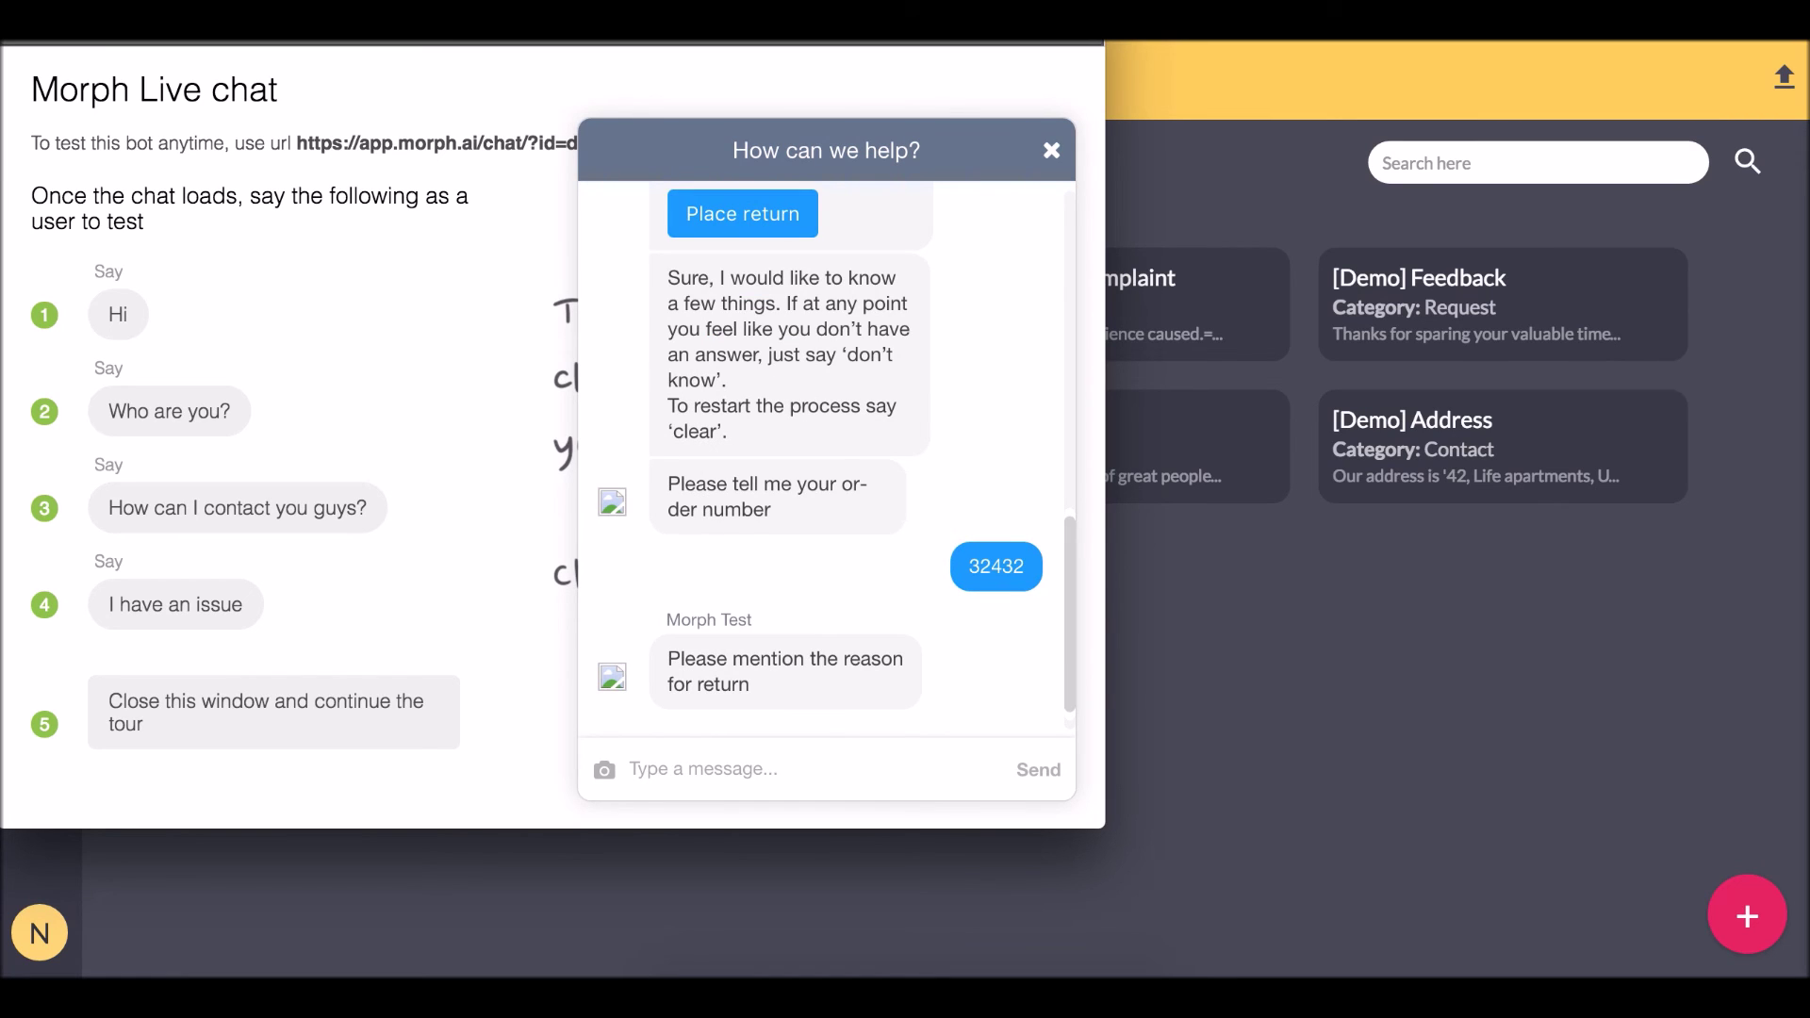
type("My book was torn")
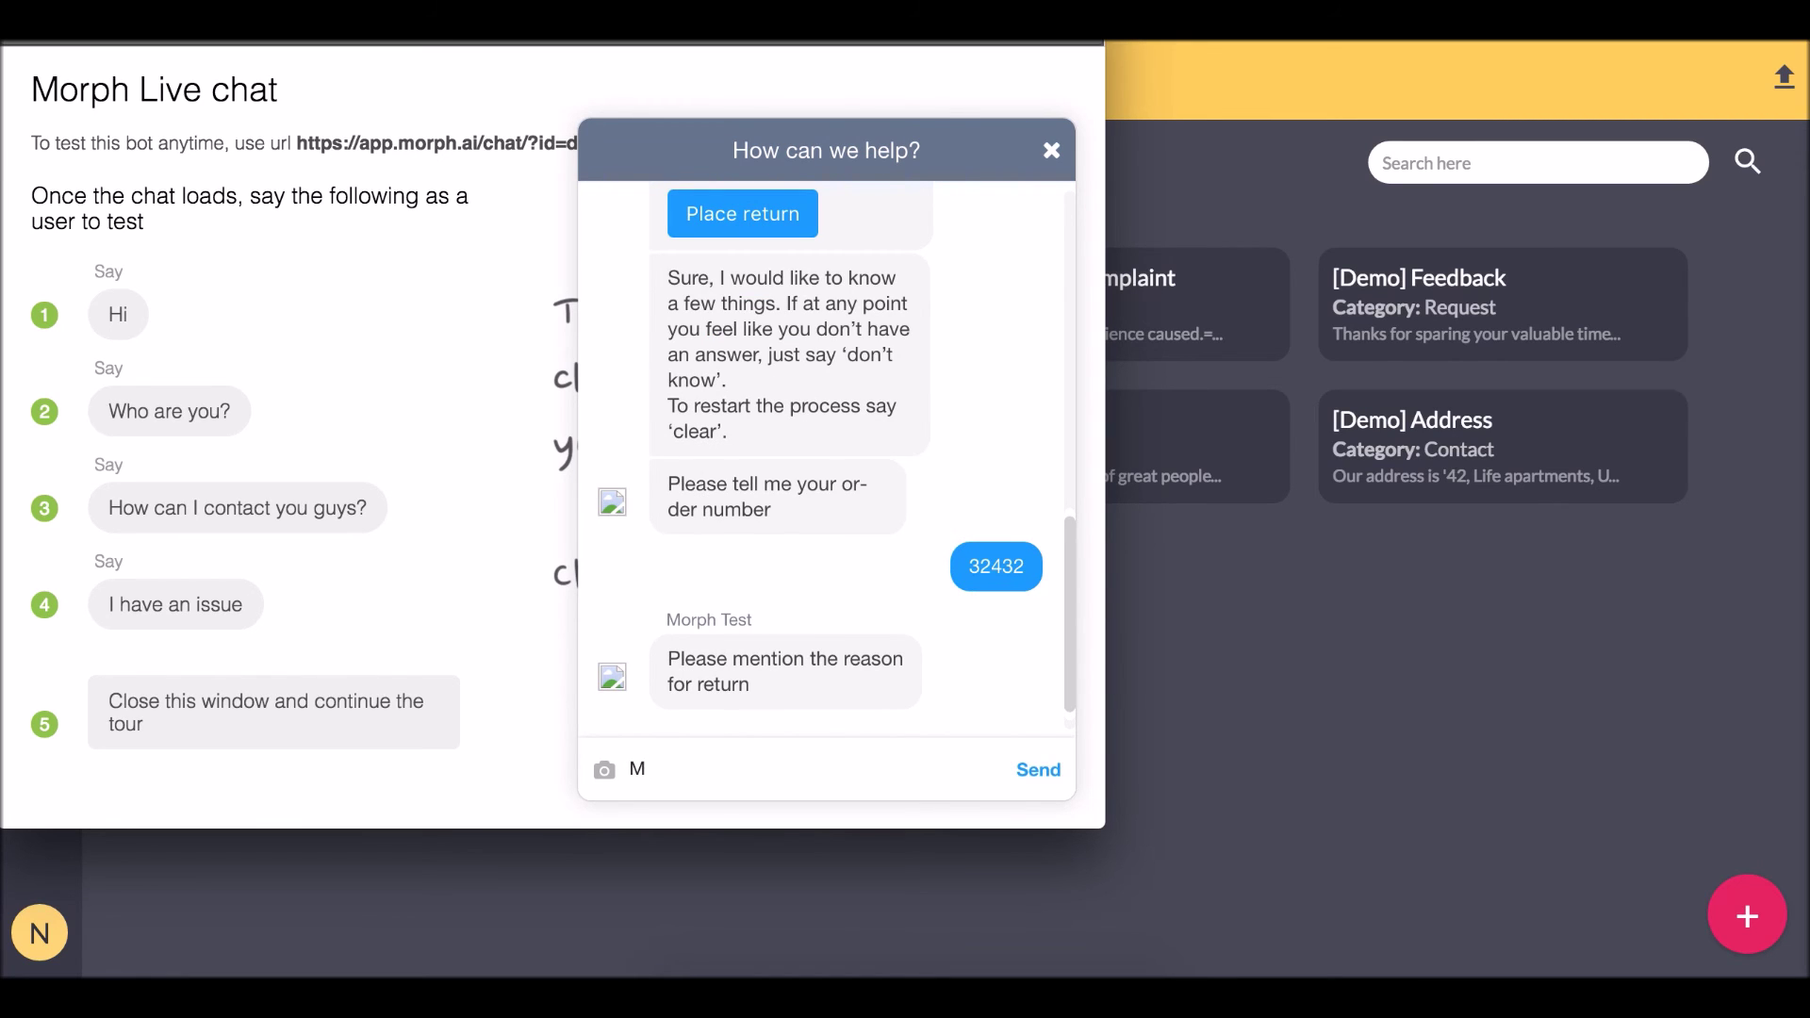
key("Return")
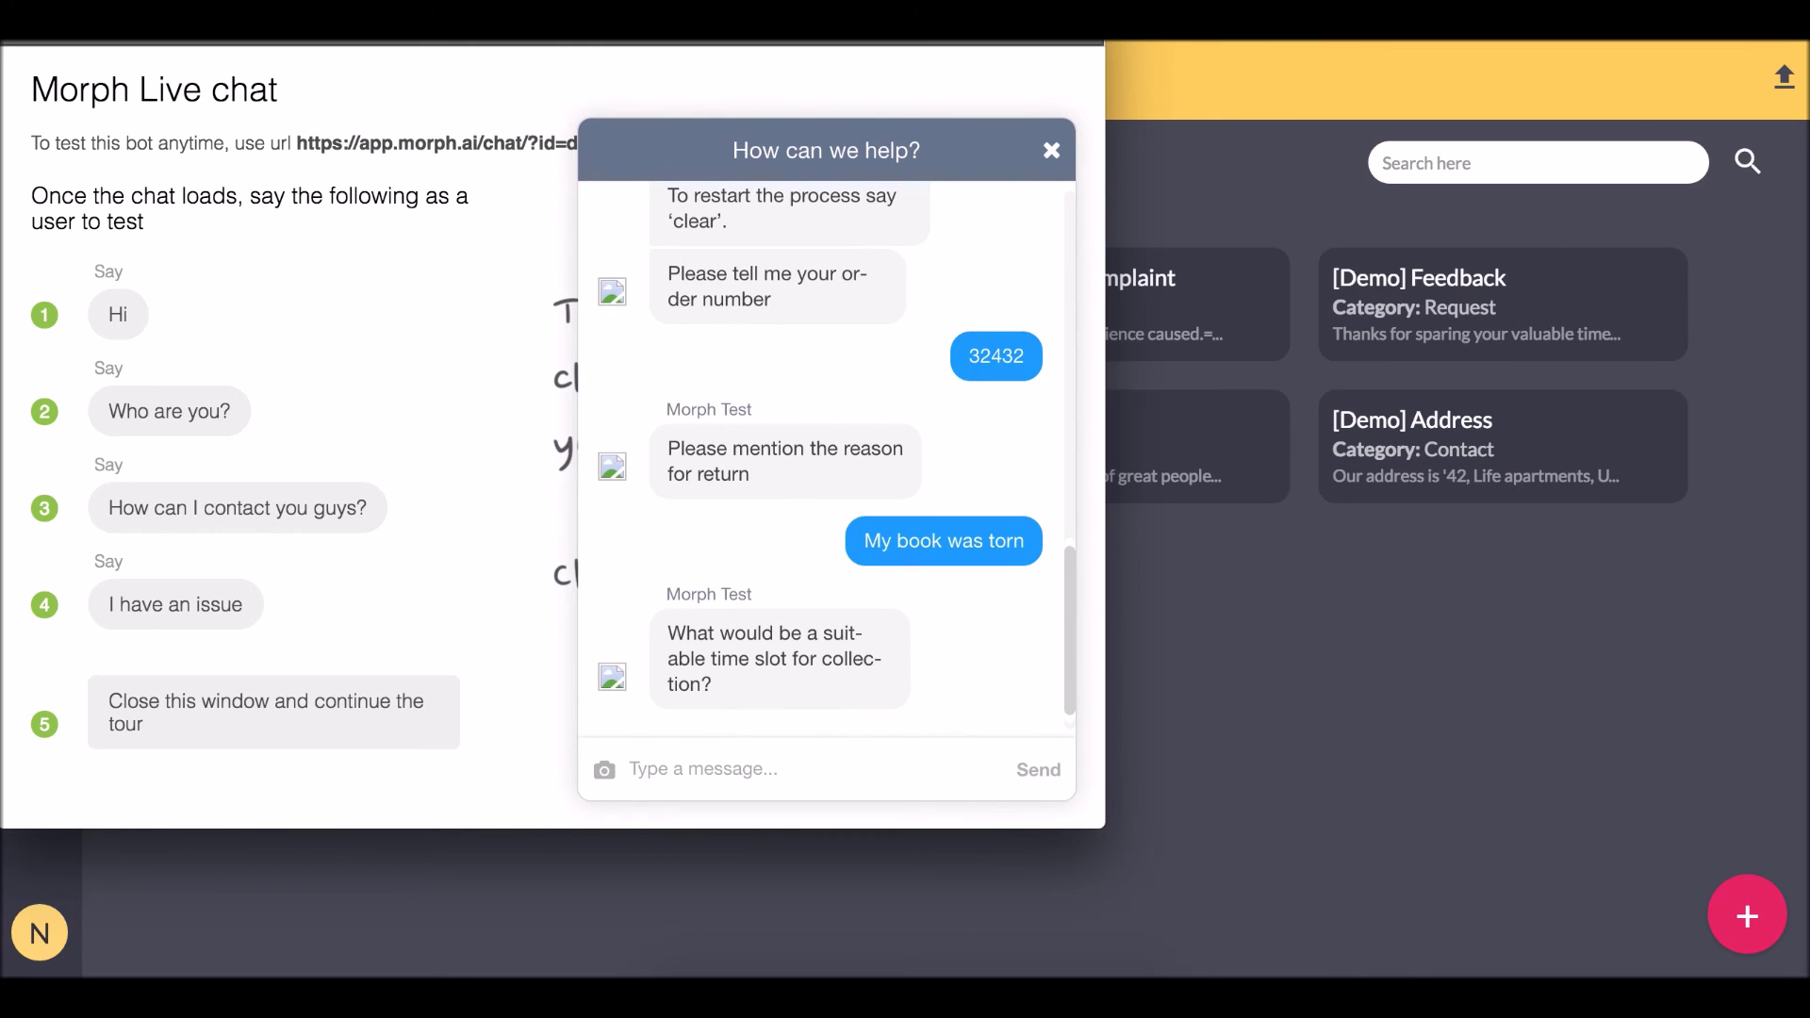
type("2pm to 3pm")
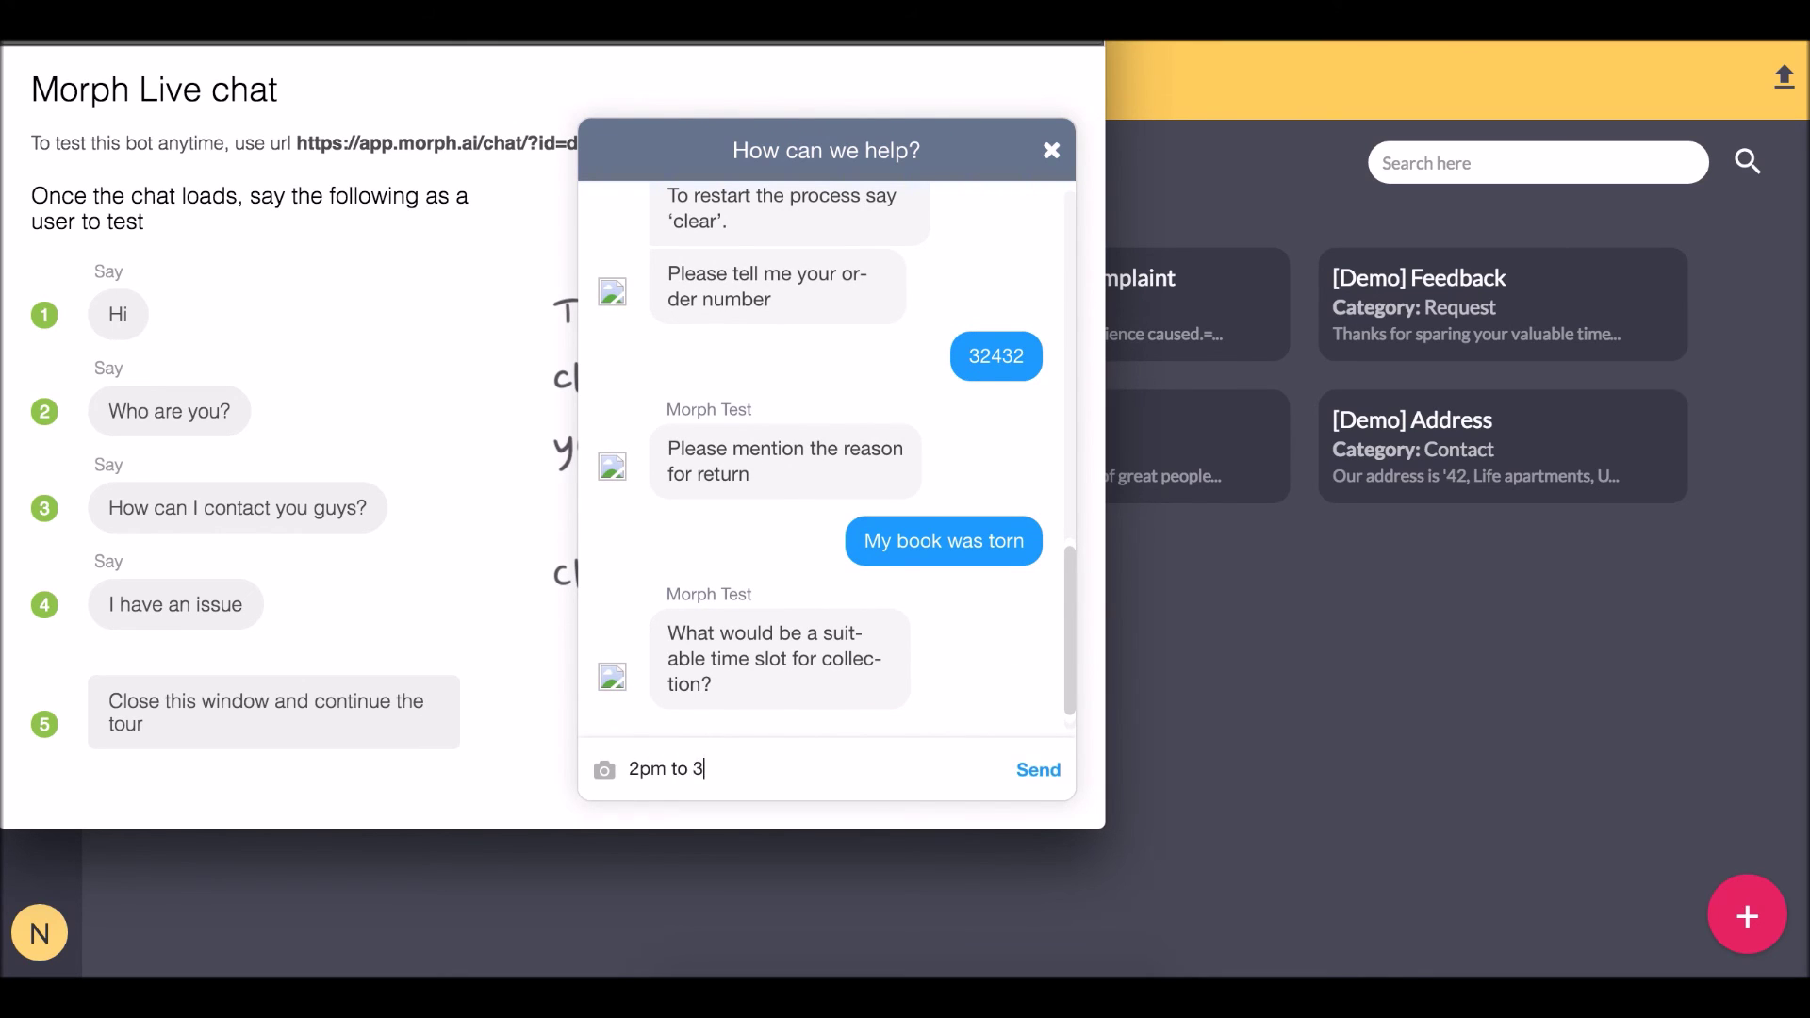
key("Return")
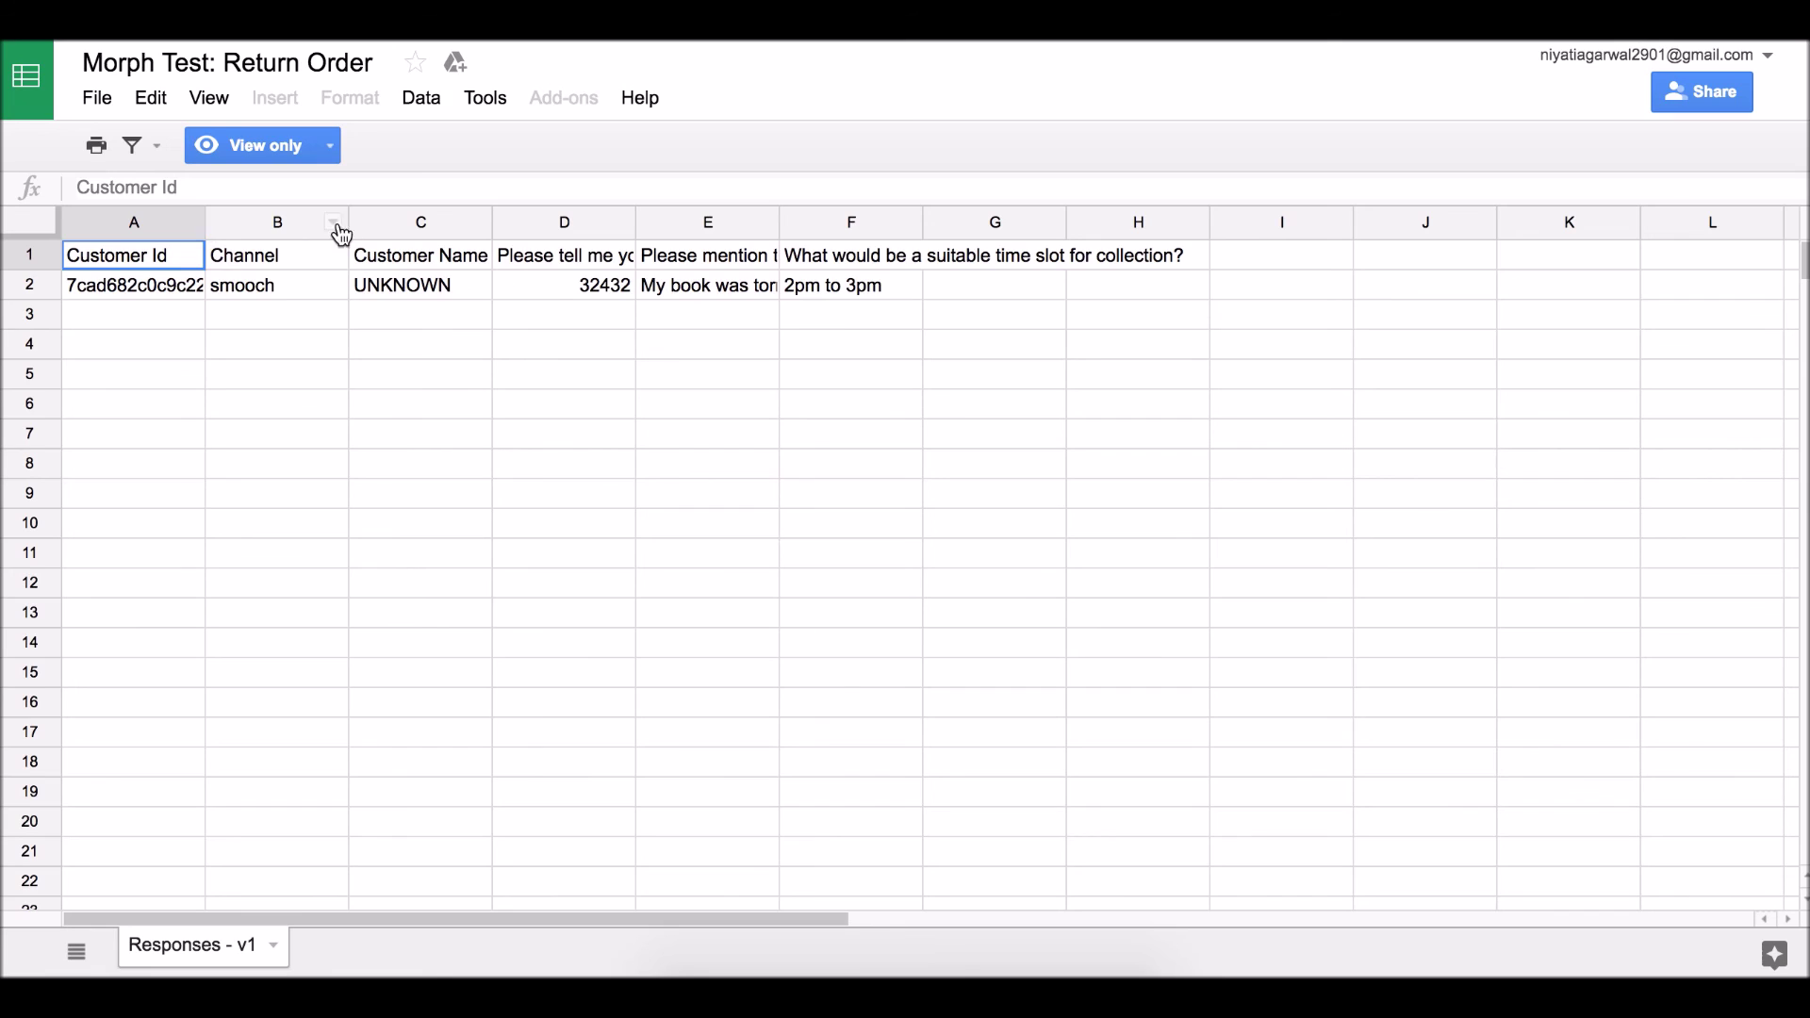
Check the new response row in the Morph Test: Return Order sheet, then return to the live chat.
left_click(784, 314)
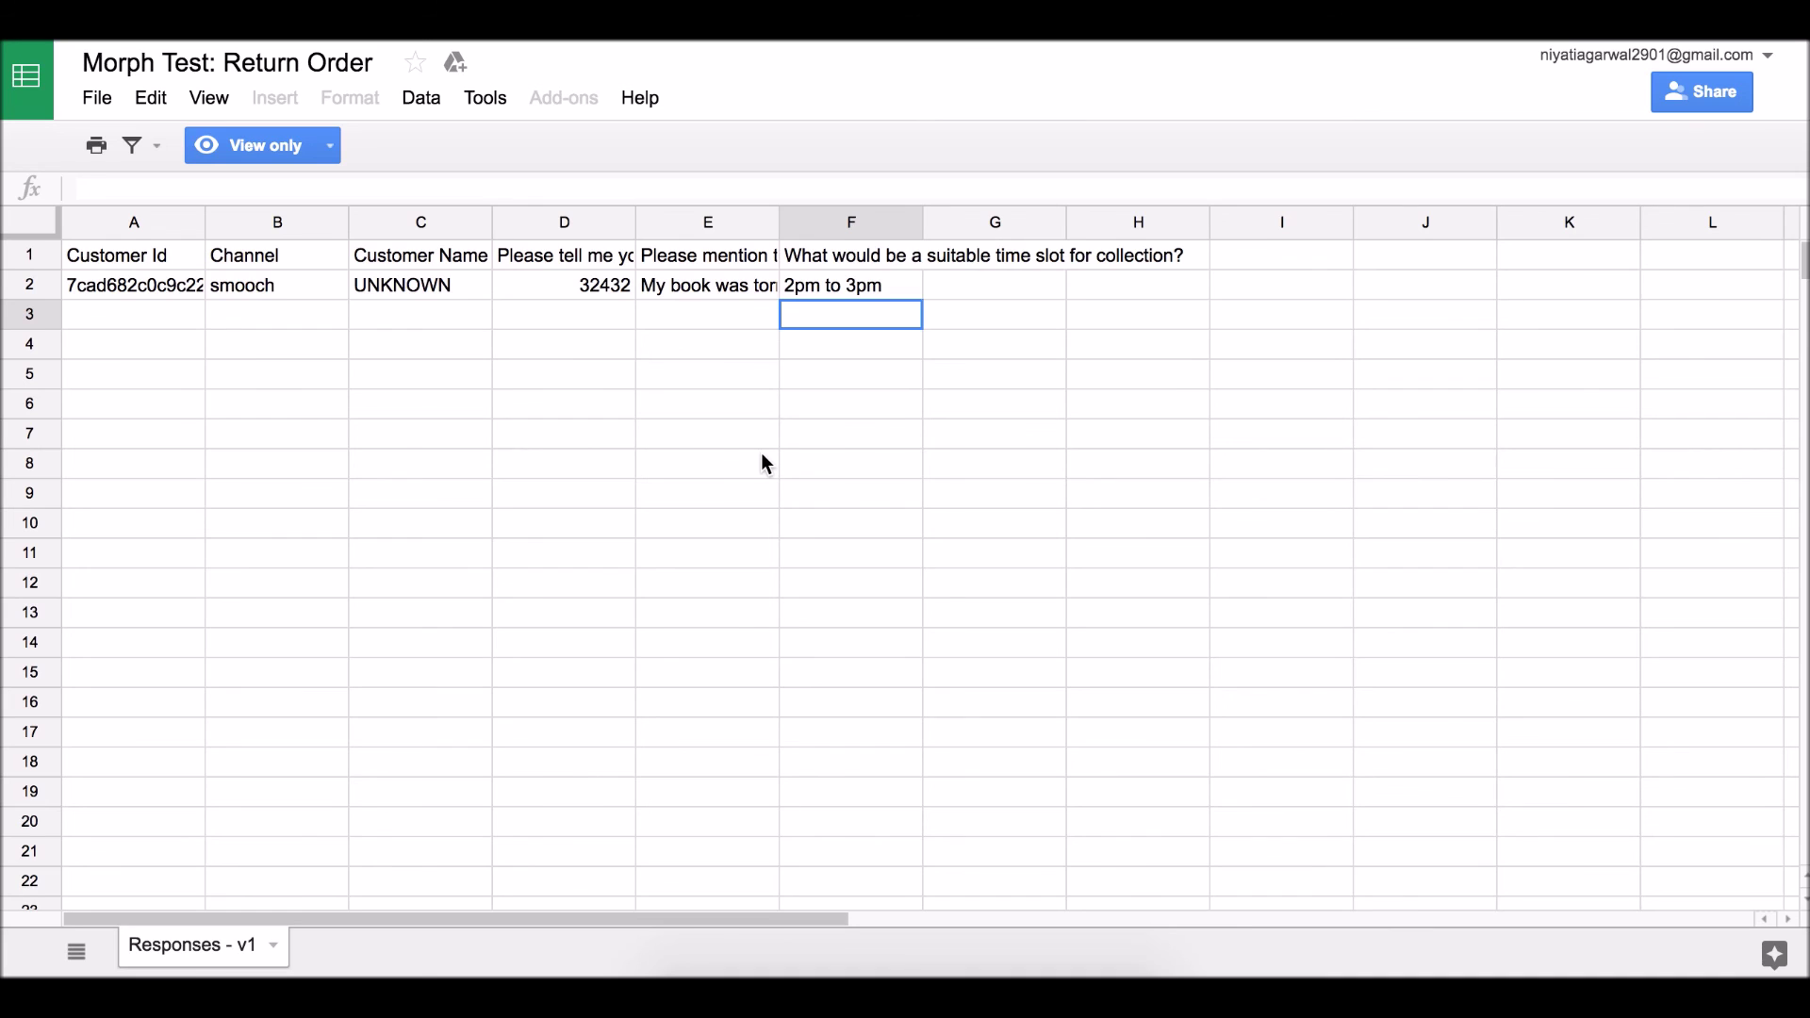
key("super+Tab")
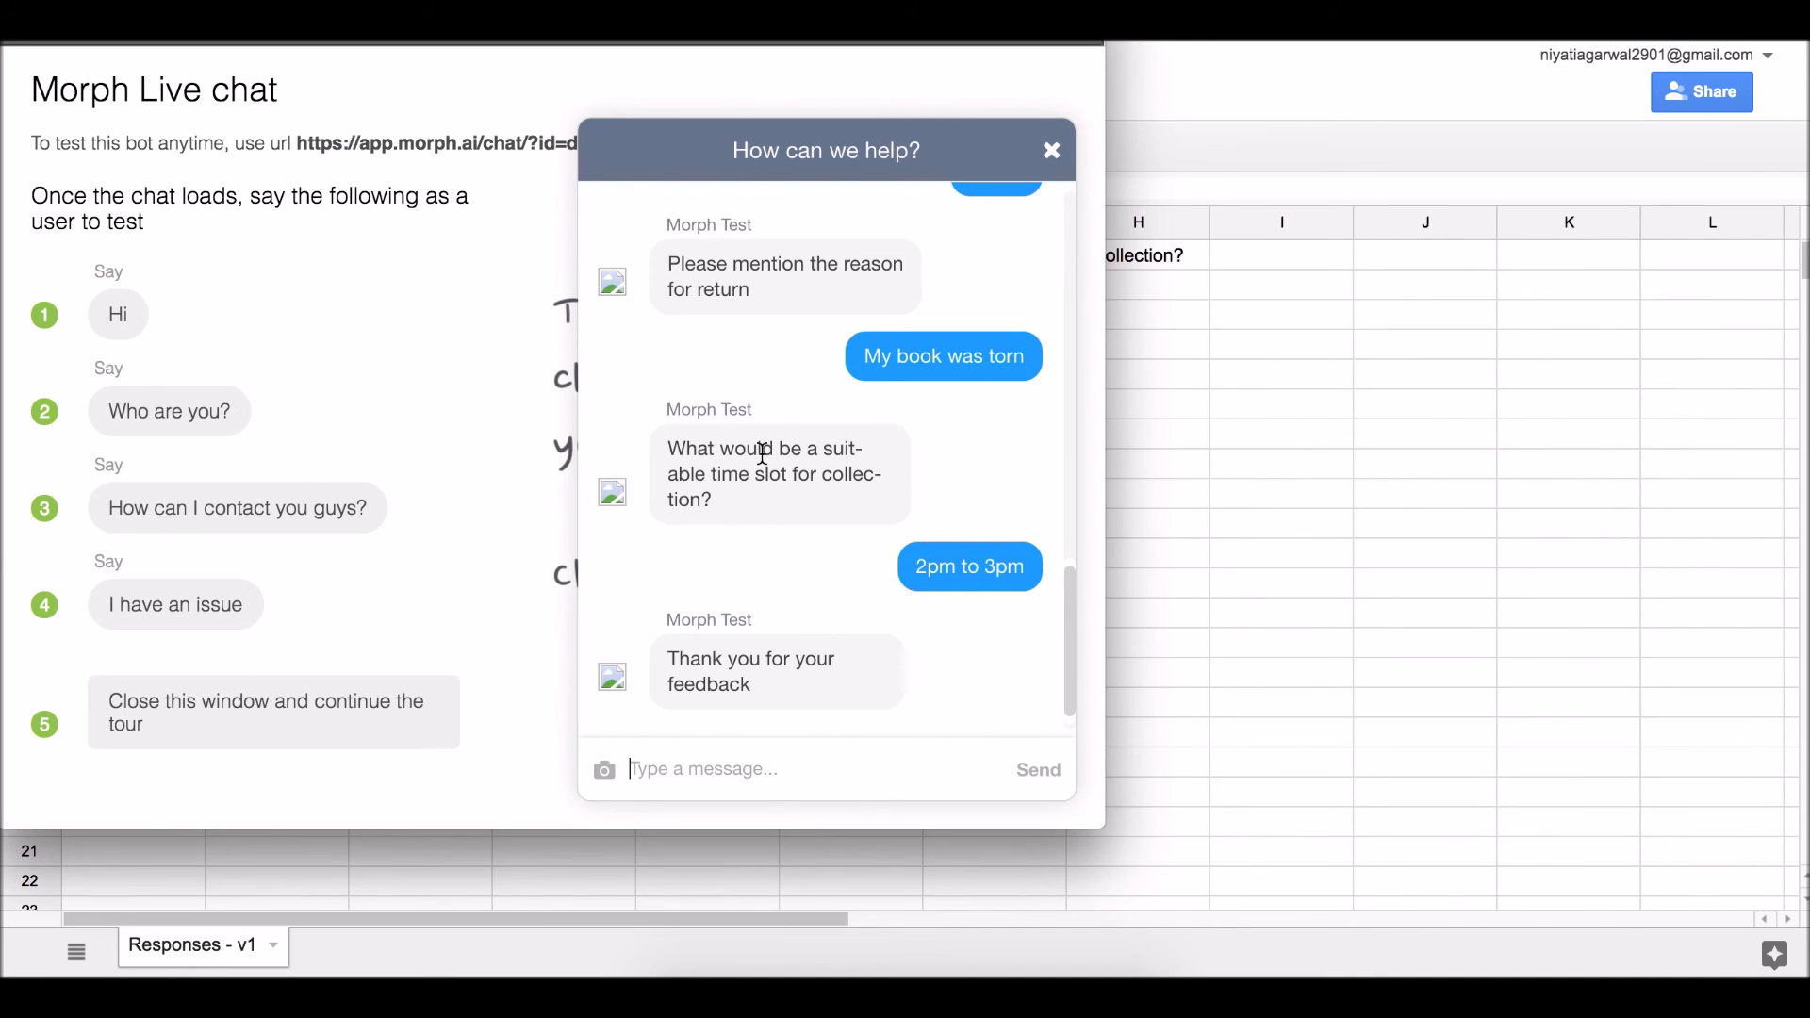